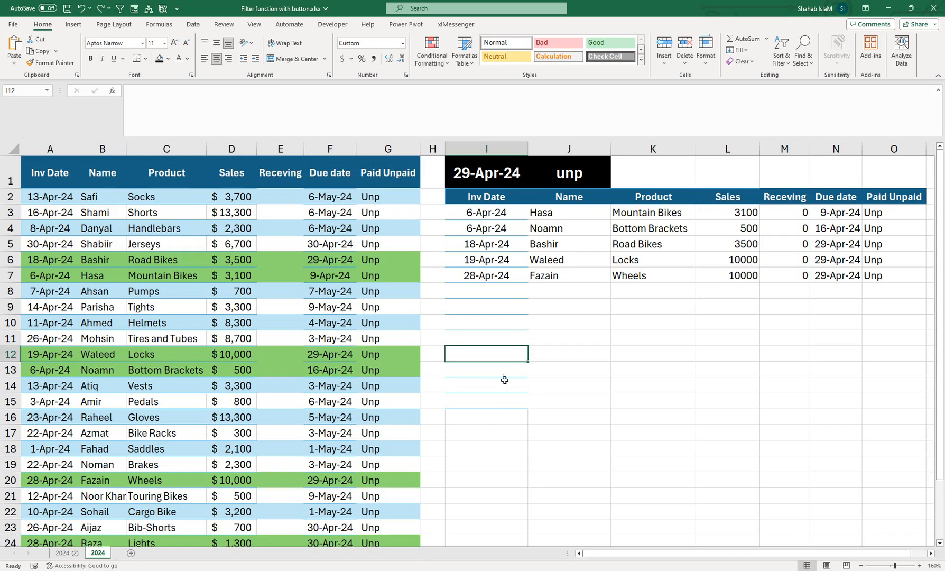
Step: Inspect the Paid Unpaid formula in G2 and the date formula in I1
{"action": "left_click", "coordinate": [483, 379]}
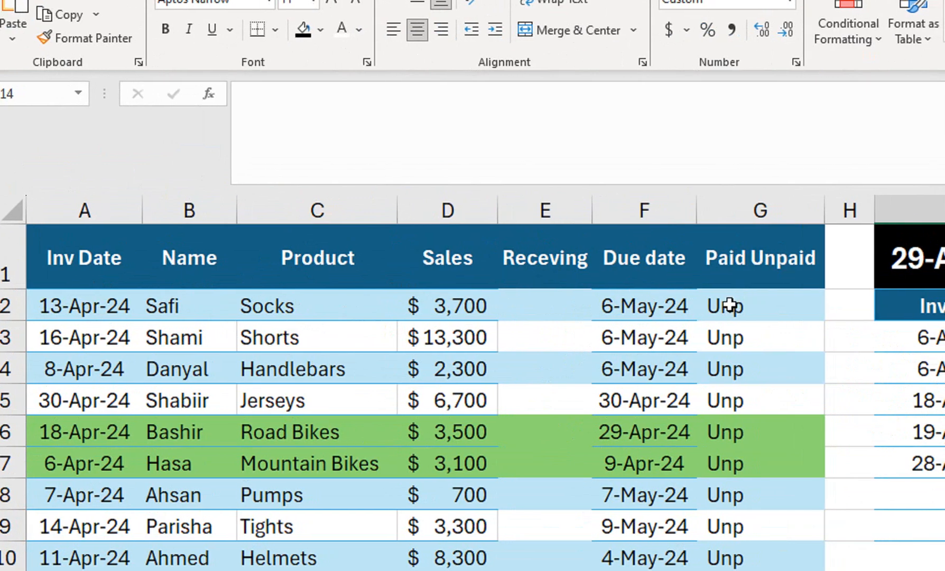
{"action": "left_click", "coordinate": [730, 306]}
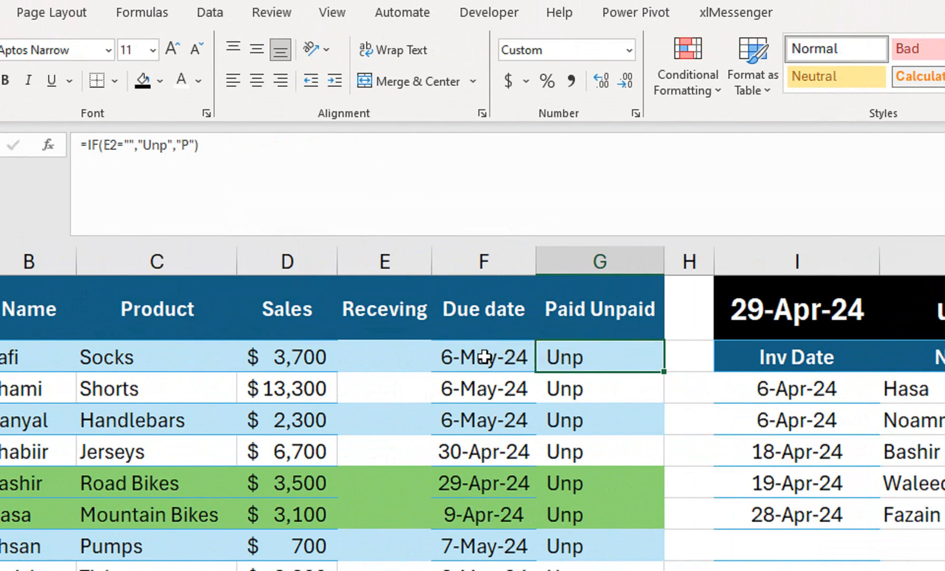
{"action": "left_click", "coordinate": [732, 314]}
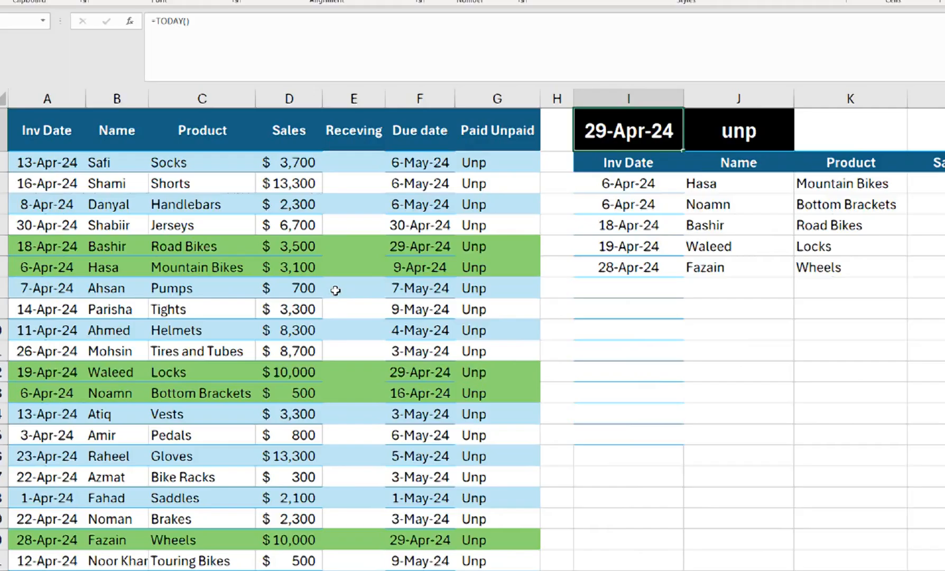
Step: Enter 3100 as the received amount in the Mountain Bikes row, E7, and clear it again
{"action": "left_click", "coordinate": [281, 277]}
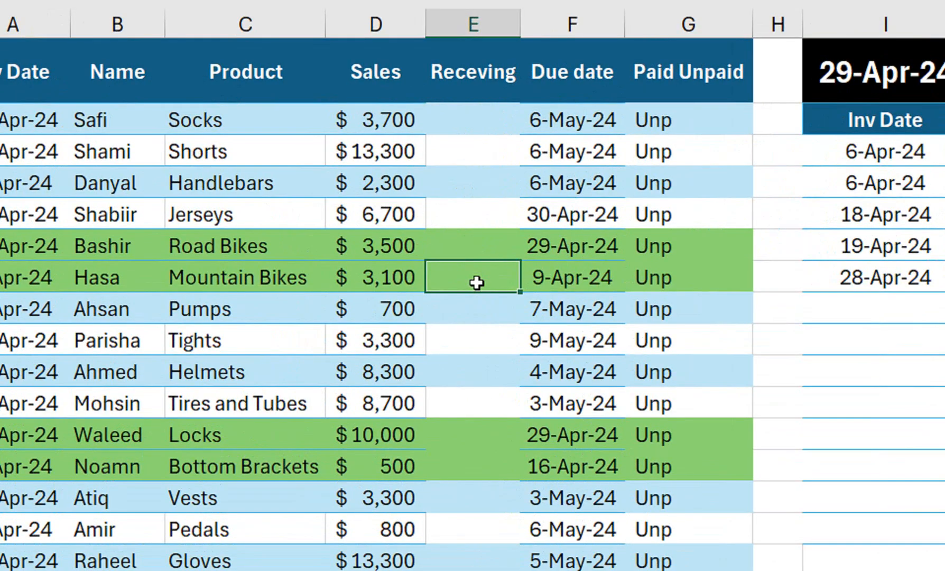
{"action": "type", "text": "3"}
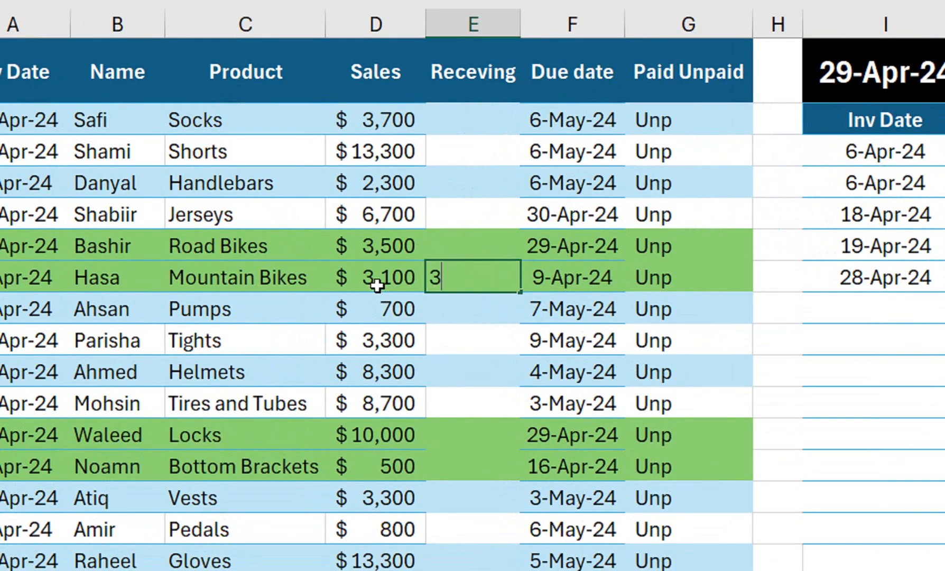
{"action": "type", "text": "100"}
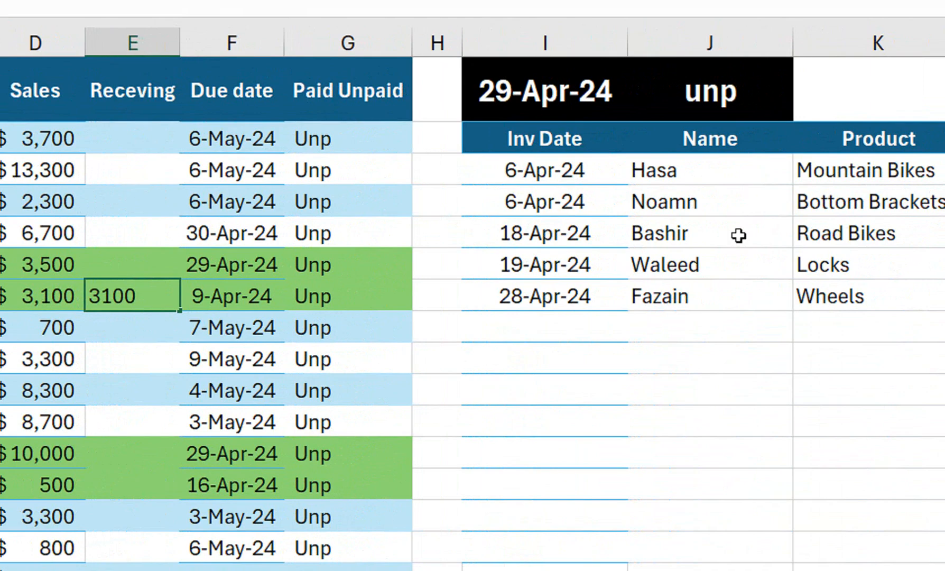
{"action": "key", "text": "Return"}
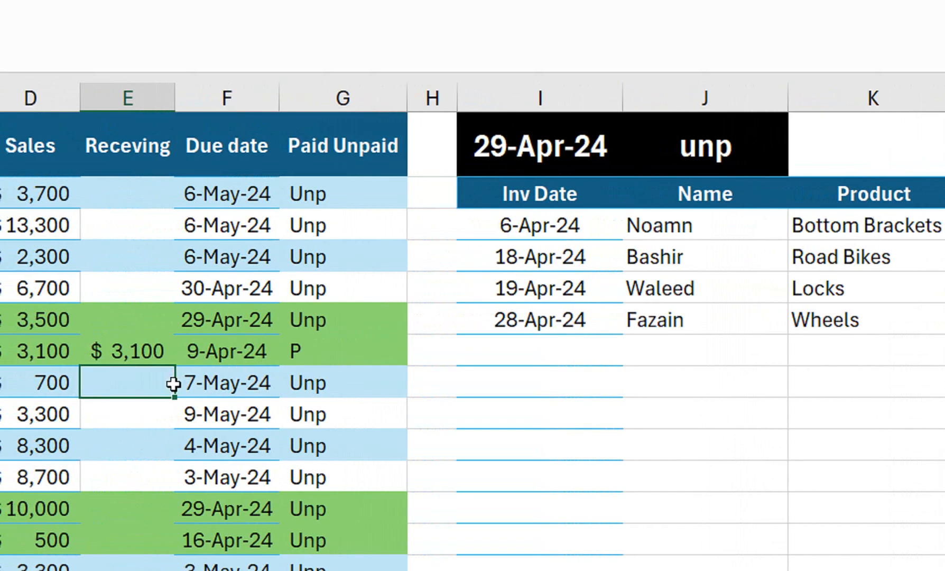
{"action": "left_click", "coordinate": [92, 350]}
{"action": "key", "text": "Delete"}
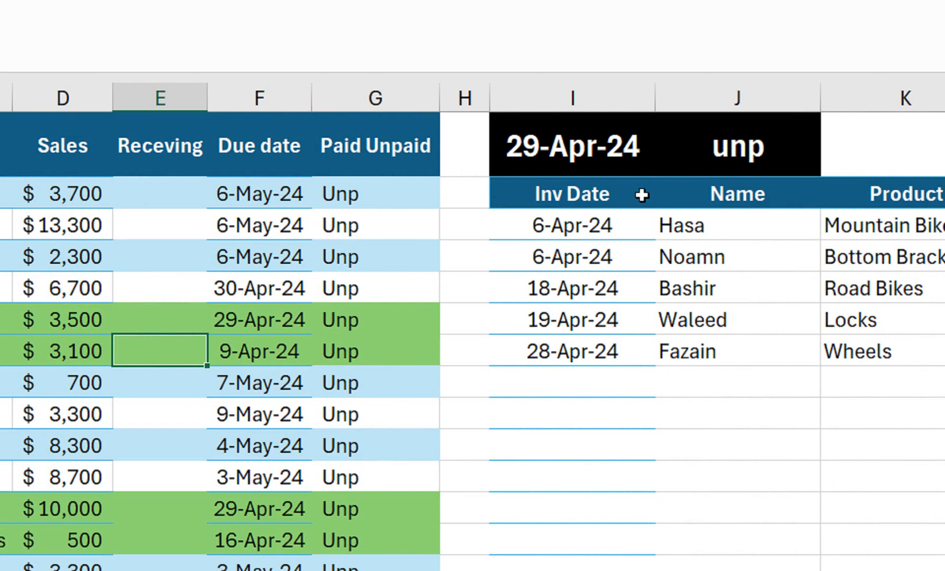
Step: Enter a received amount of 3100 once more in E7 for the Mountain Bikes invoice
{"action": "type", "text": "3,1"}
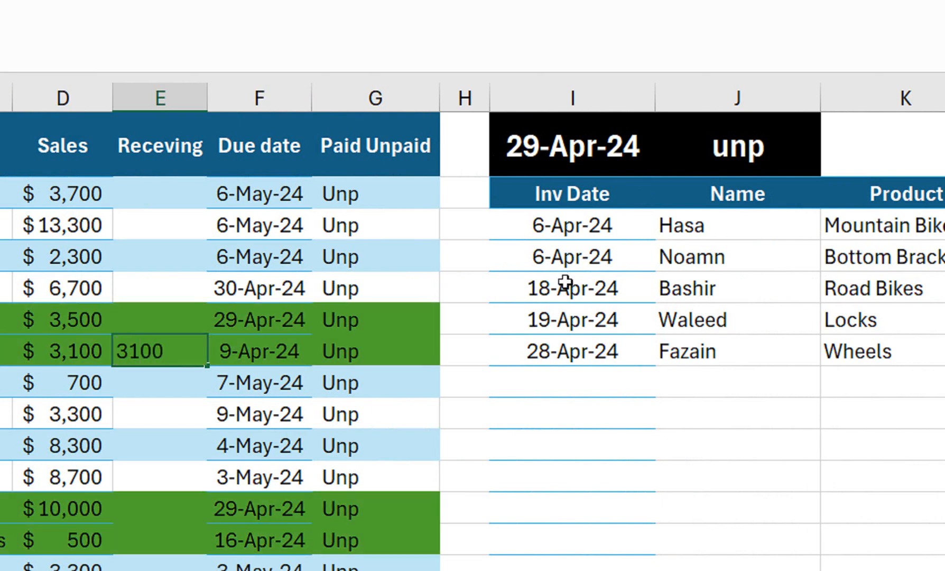
{"action": "type", "text": "00"}
{"action": "key", "text": "Return"}
Step: Inspect the Paid Unpaid formula in G7 and the criteria cells I1 and J1
{"action": "left_click", "coordinate": [381, 354]}
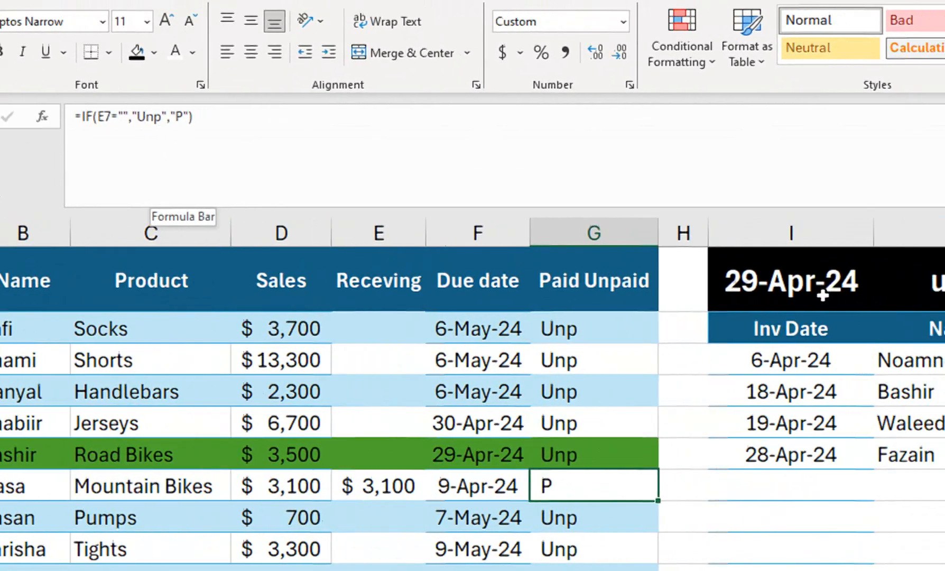
{"action": "left_click", "coordinate": [822, 295]}
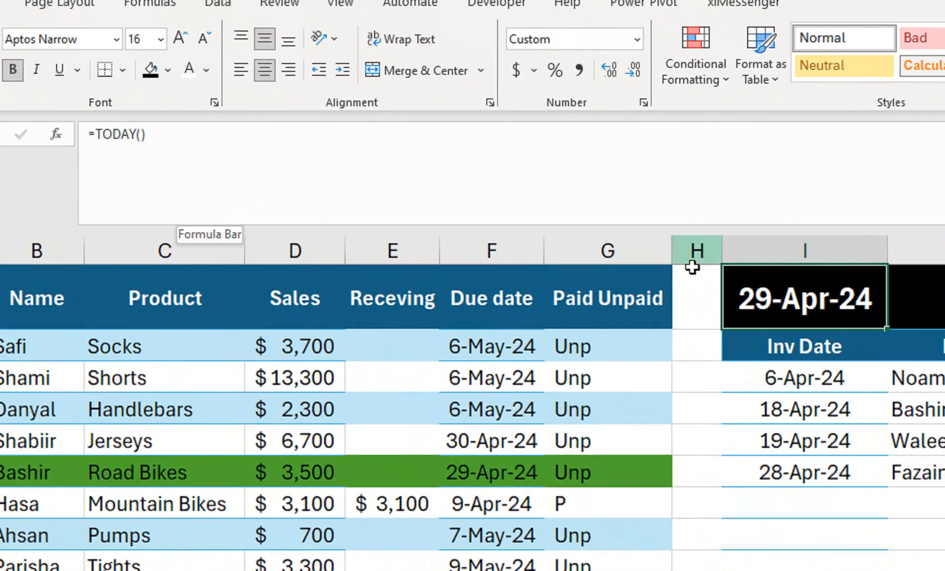
{"action": "left_click", "coordinate": [807, 298]}
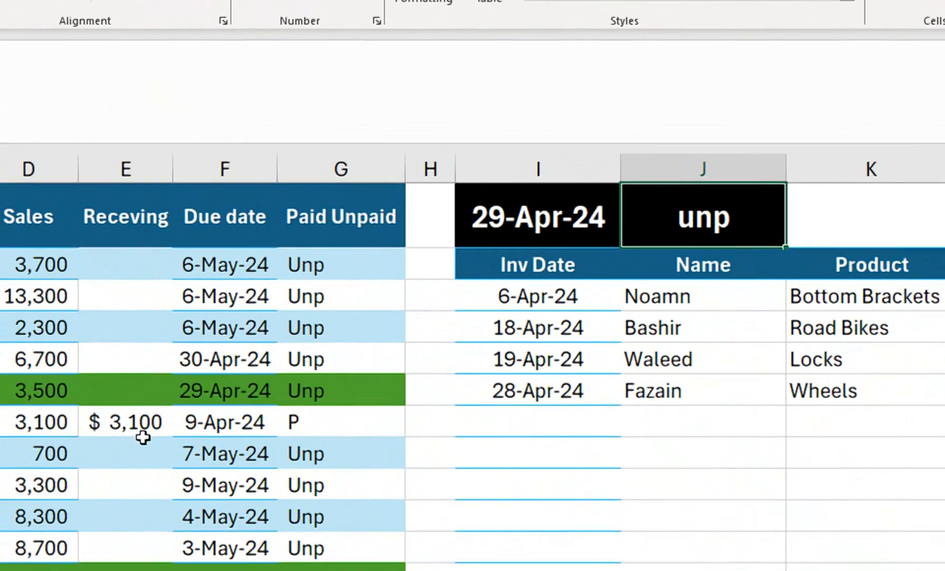
Step: Delete the received amount from E7 in the Mountain Bikes row
{"action": "left_click", "coordinate": [139, 436]}
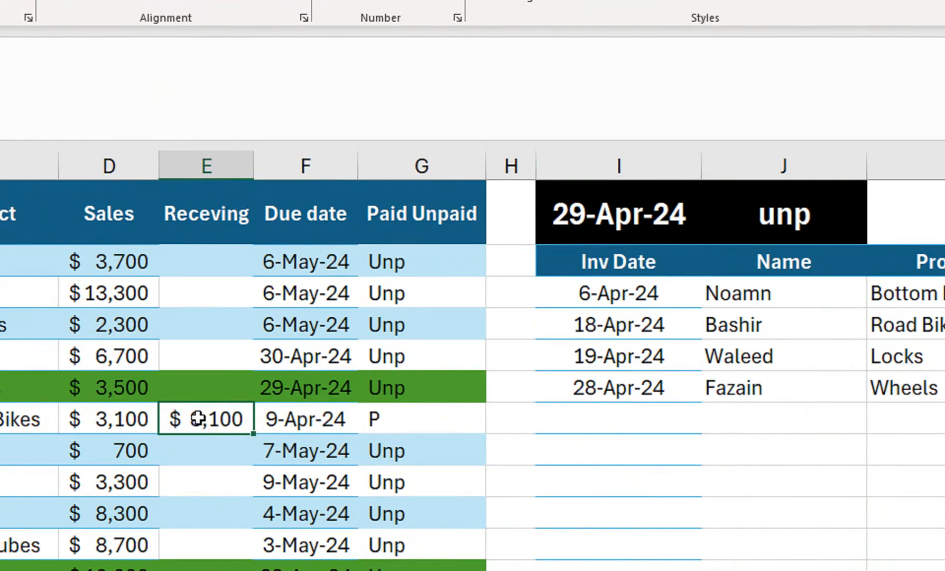
{"action": "key", "text": "Delete"}
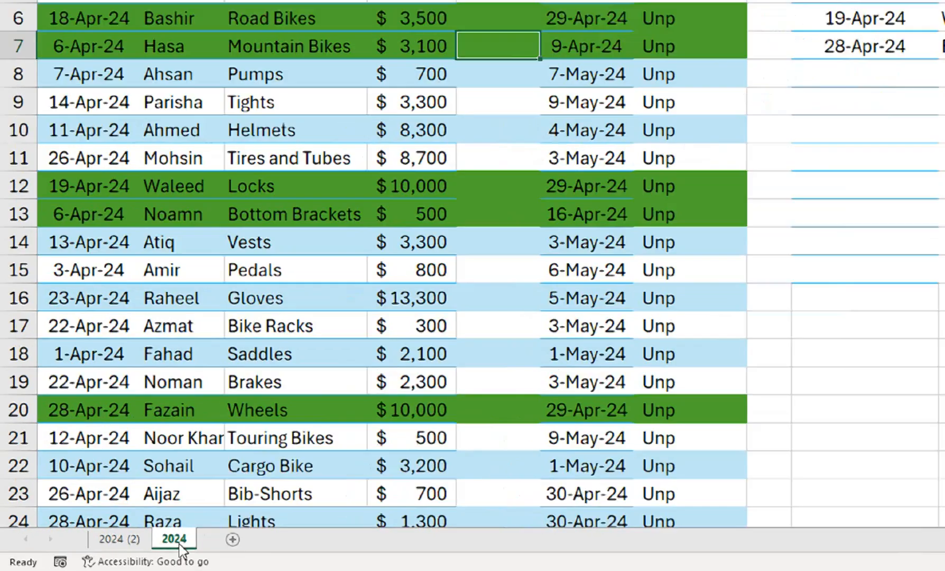
Step: Create a copy of the 2024 sheet, placed before the sheet 2024 (2)
{"action": "right_click", "coordinate": [99, 552]}
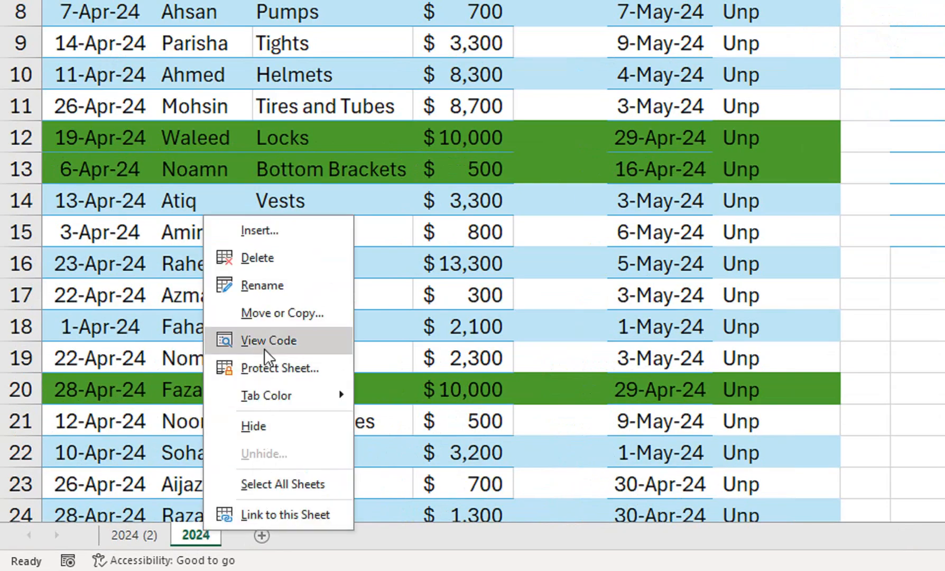
{"action": "left_click", "coordinate": [282, 321]}
{"action": "left_click", "coordinate": [177, 424]}
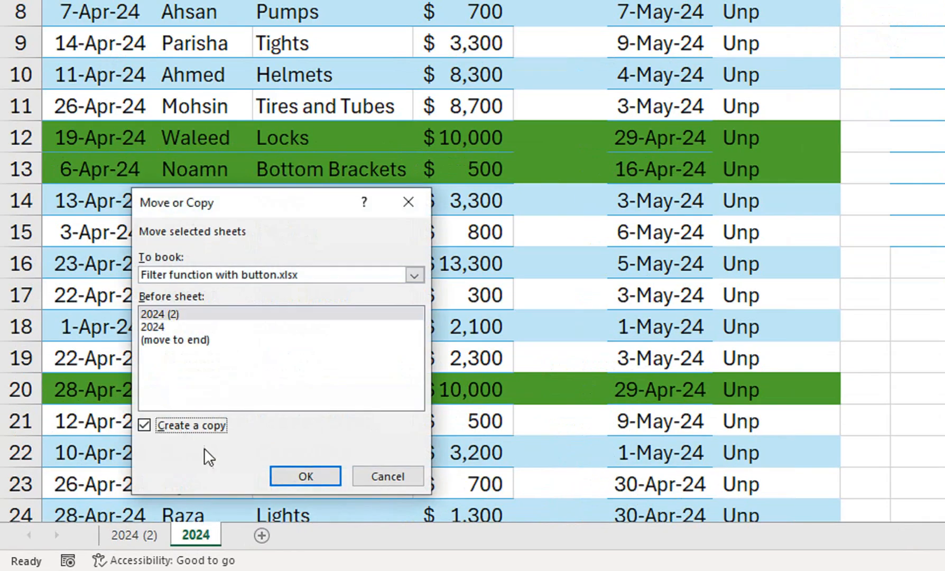
{"action": "left_click", "coordinate": [273, 480]}
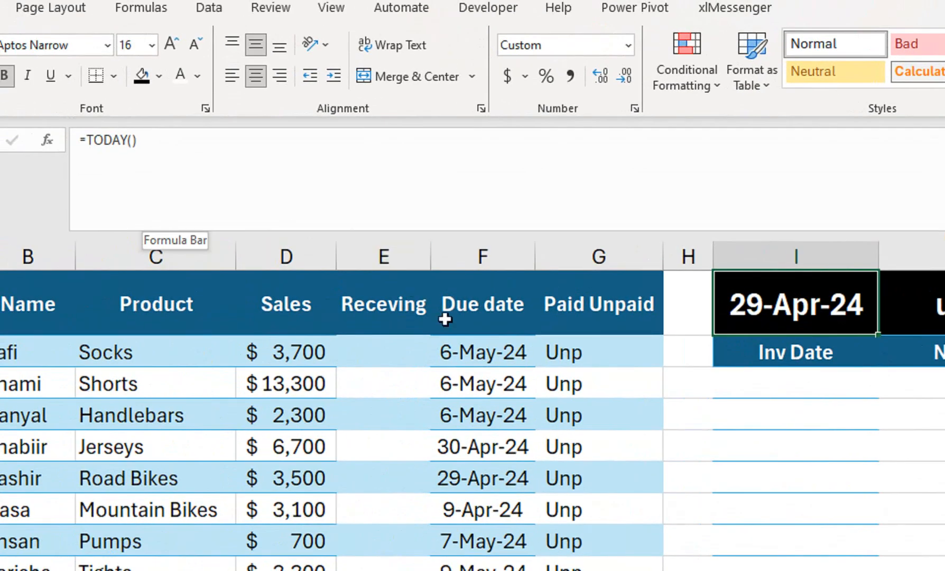
Step: Begin a formula in I3, under the Inv Date header, with FILTER nested inside SORT: =SORT(FILTER(
{"action": "left_click", "coordinate": [526, 350]}
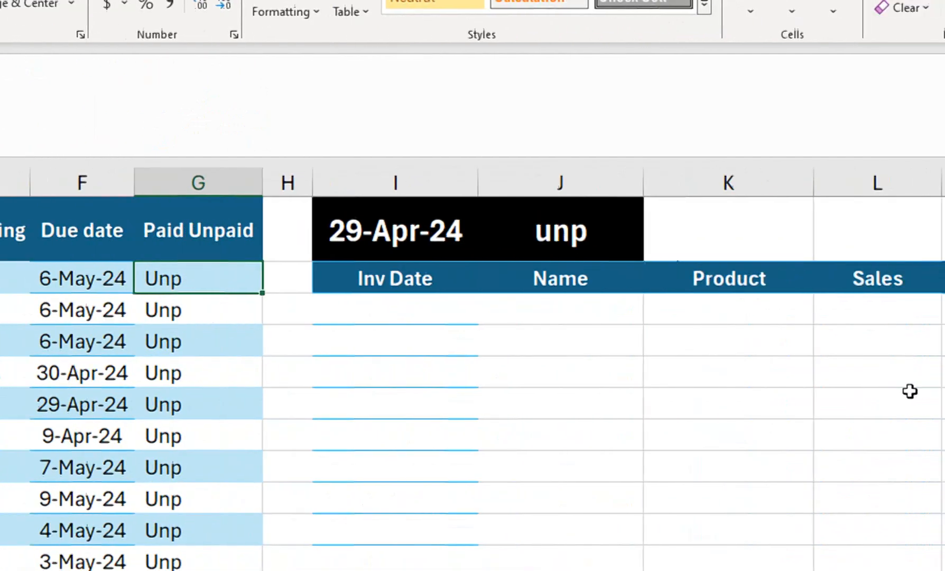
{"action": "left_click", "coordinate": [409, 318]}
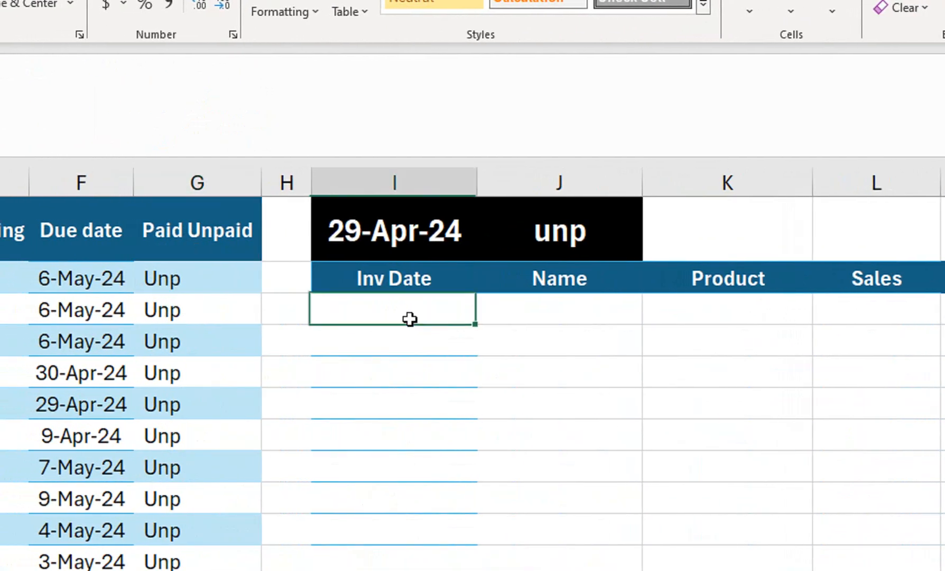
{"action": "type", "text": "=SORT"}
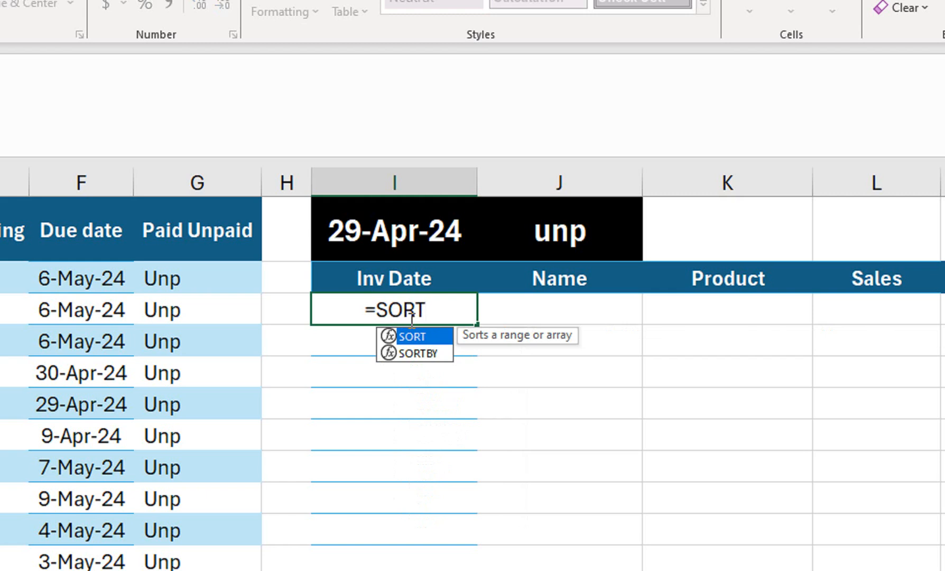
{"action": "type", "text": "("}
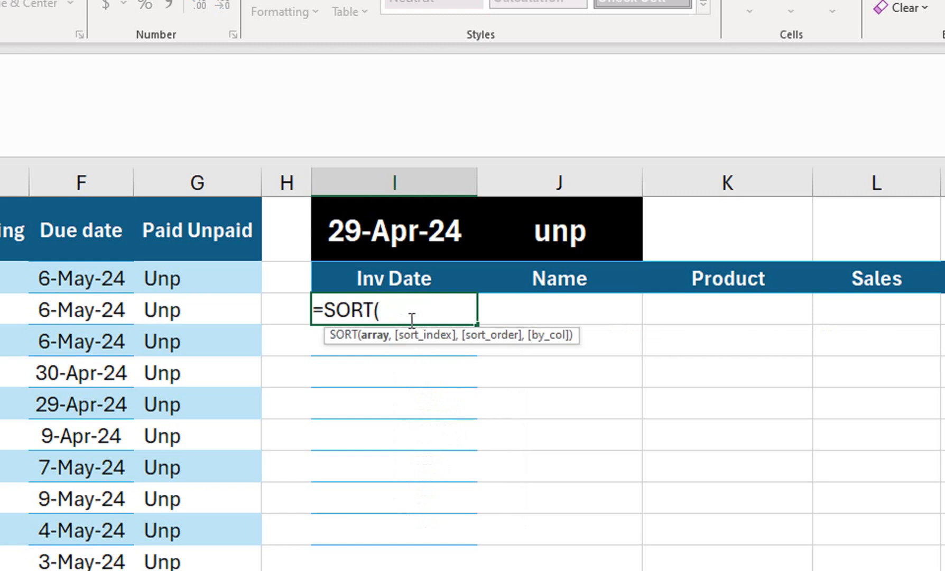
{"action": "type", "text": "FILTER("}
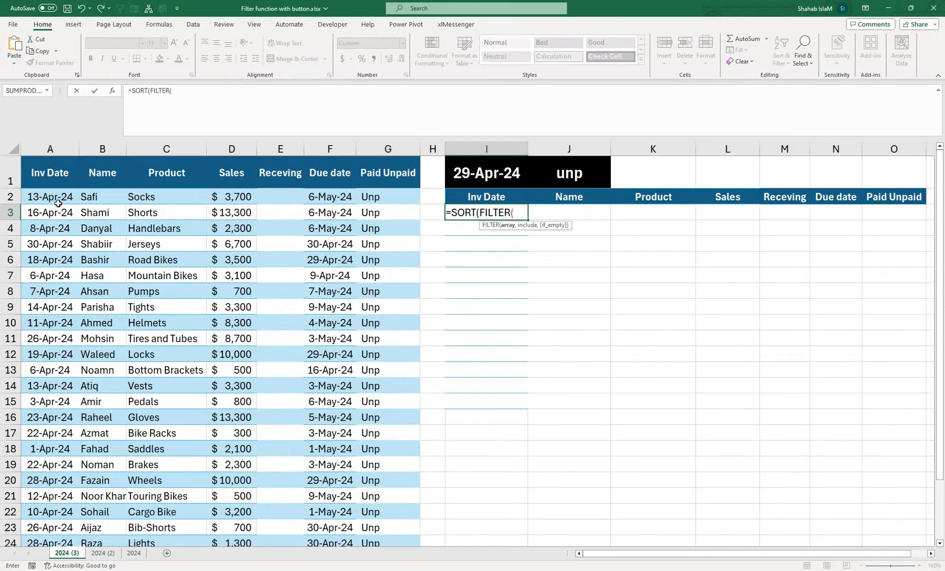
Step: Set the FILTER array to the whole invoice data range A2:G26
{"action": "left_click", "coordinate": [53, 198]}
{"action": "key", "text": "ctrl+shift+Right"}
{"action": "key", "text": "ctrl+shift+Down"}
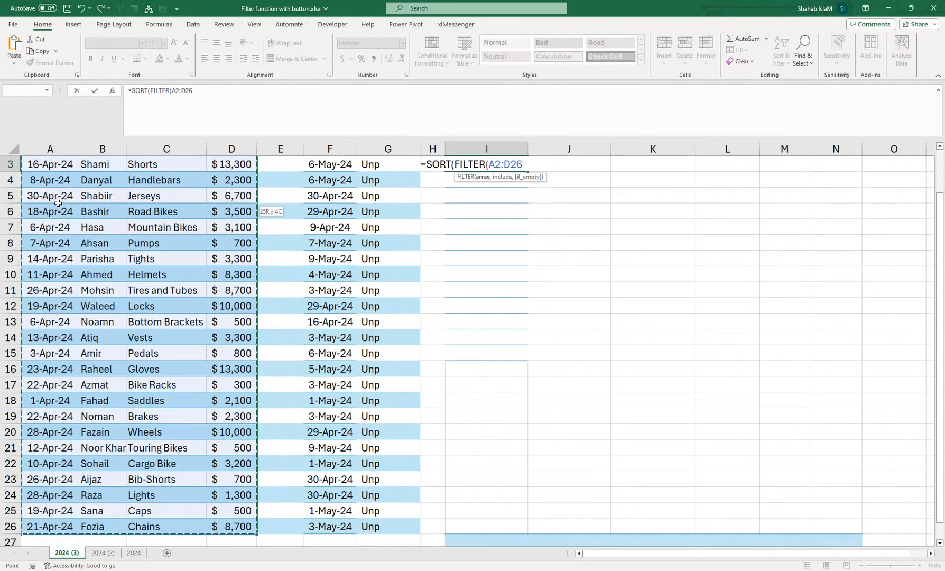
{"action": "key", "text": "ctrl+shift+Right"}
{"action": "key", "text": "ctrl+shift+Right"}
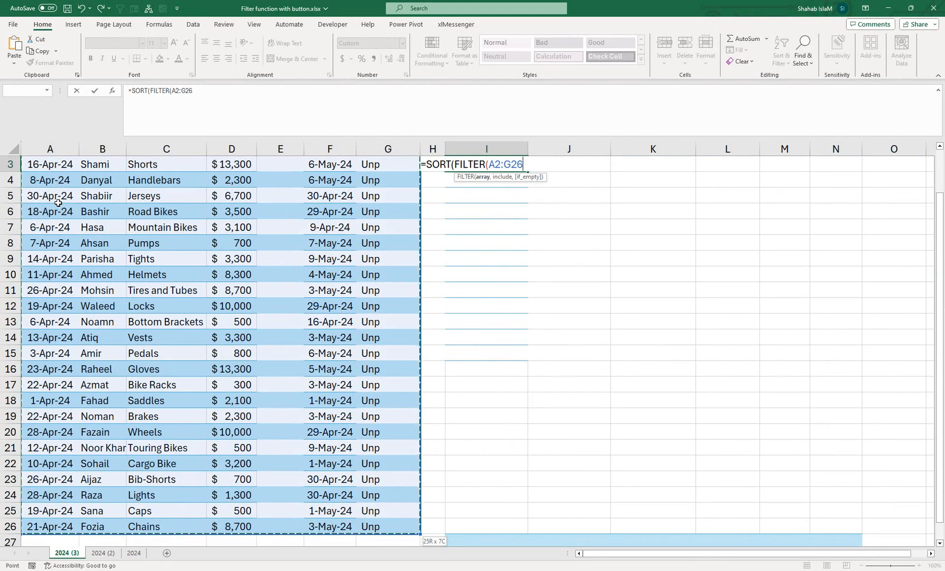
{"action": "type", "text": ","}
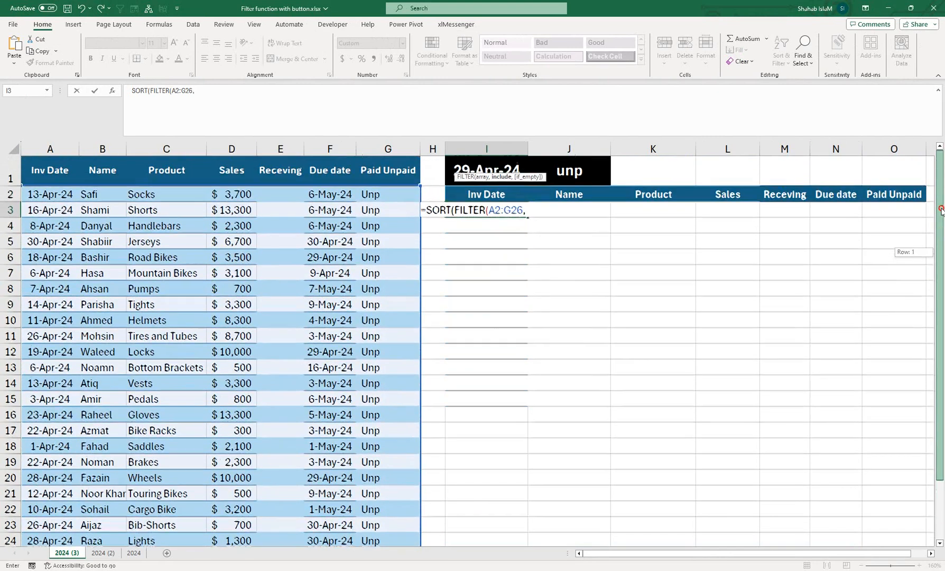
{"action": "scroll", "coordinate": [937, 270], "scroll_direction": "up", "scroll_amount": 1}
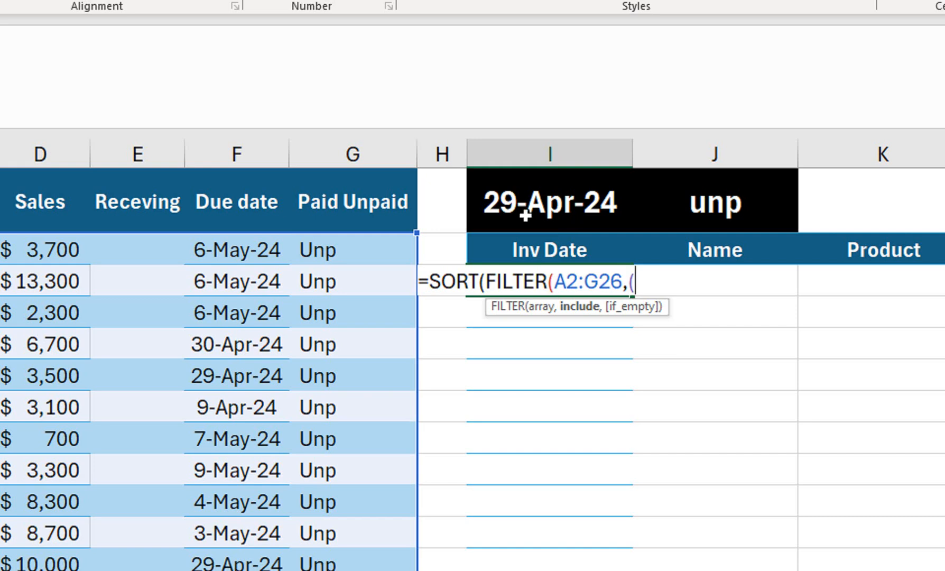
Step: Add the first filter condition (F2:F26<=I1) on the due dates, followed by a multiplication sign and an opening parenthesis
{"action": "left_click", "coordinate": [249, 270]}
{"action": "left_click", "coordinate": [257, 247]}
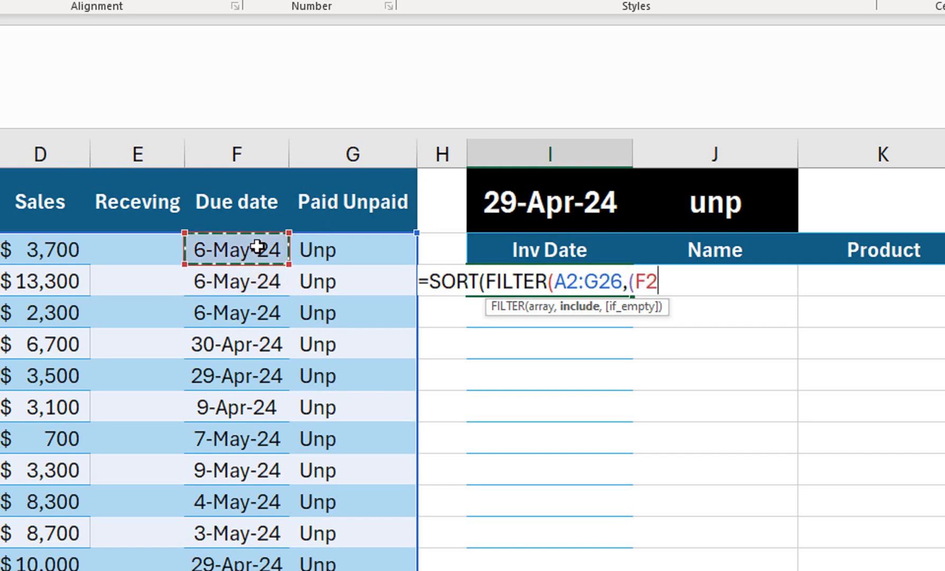
{"action": "key", "text": "ctrl+shift+Down"}
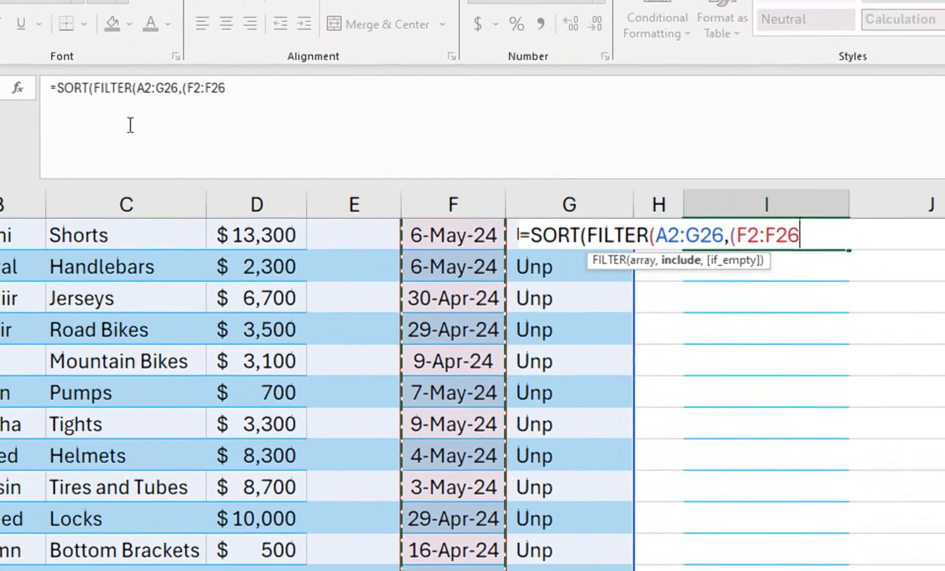
{"action": "type", "text": "<"}
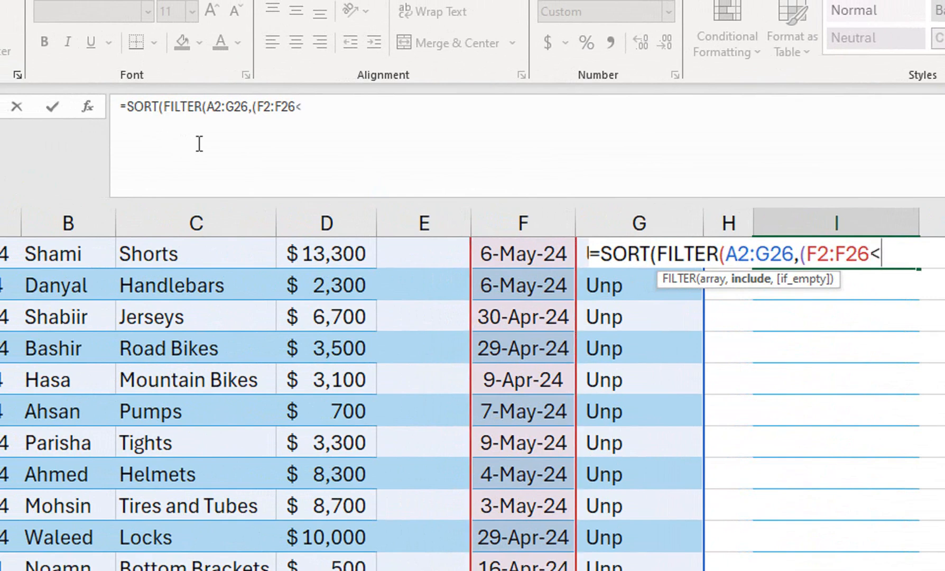
{"action": "type", "text": "="}
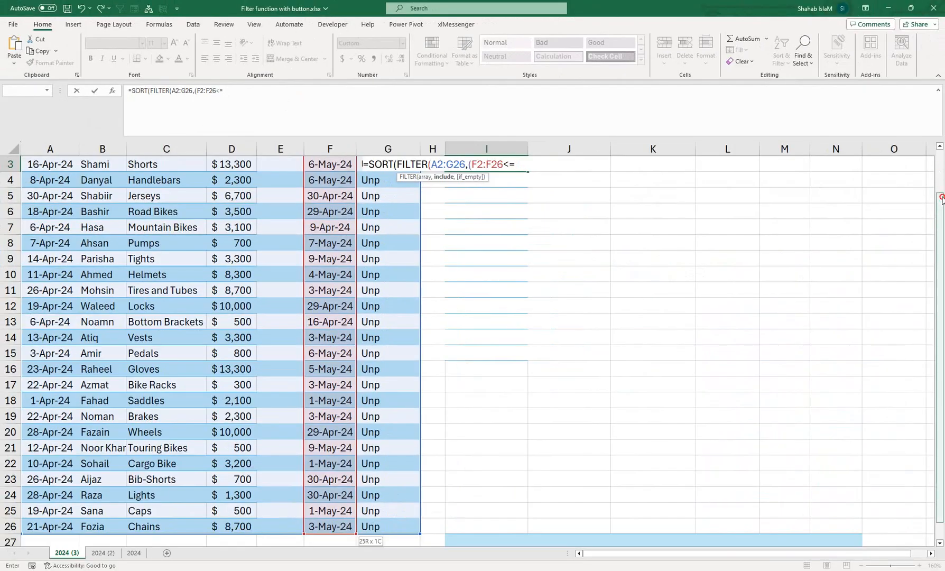
{"action": "left_click_drag", "start_coordinate": [940, 196], "coordinate": [940, 165]}
{"action": "left_click", "coordinate": [492, 169]}
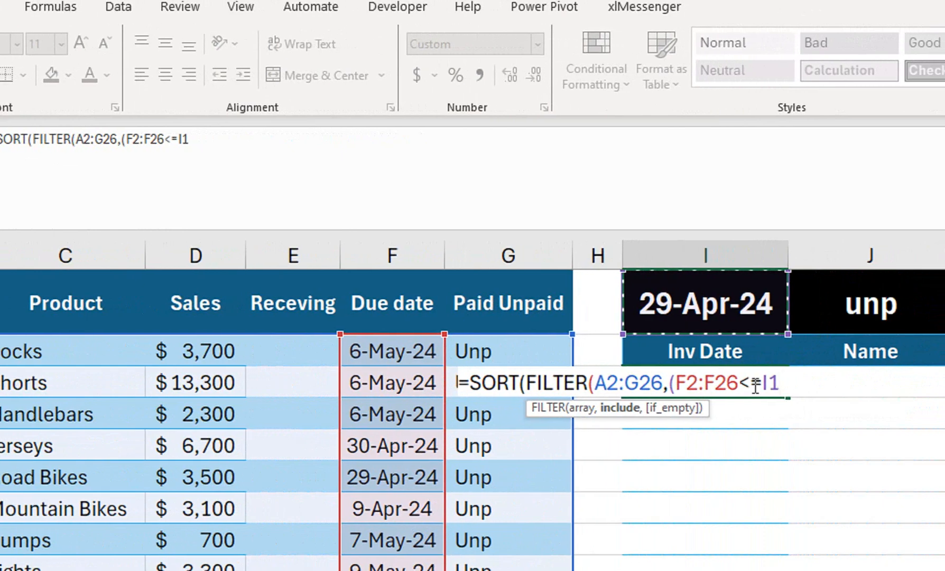
{"action": "type", "text": ")*("}
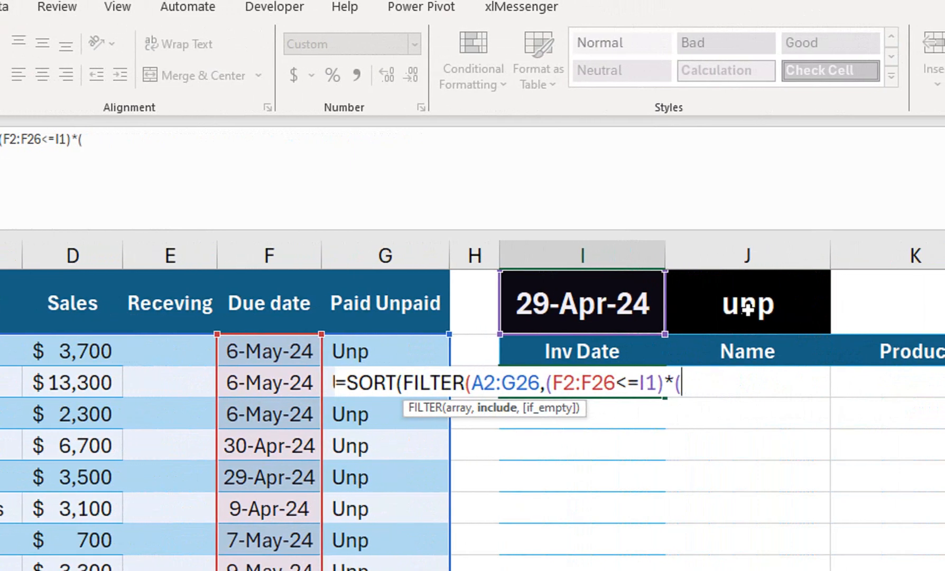
Step: Complete the second FILTER condition as (G2:G26=J1) on the Paid Unpaid column and close the FILTER function
{"action": "left_click", "coordinate": [338, 346]}
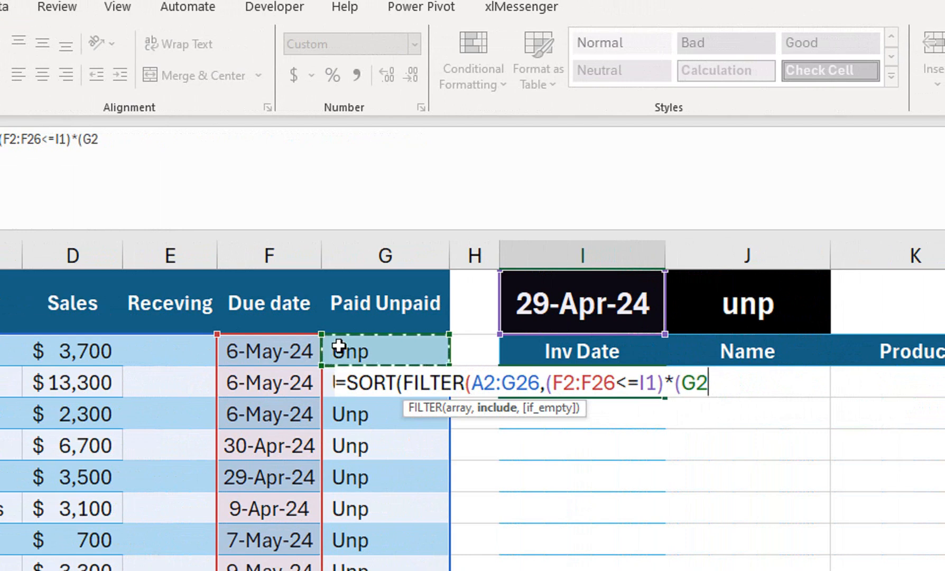
{"action": "key", "text": "ctrl+shift+Down"}
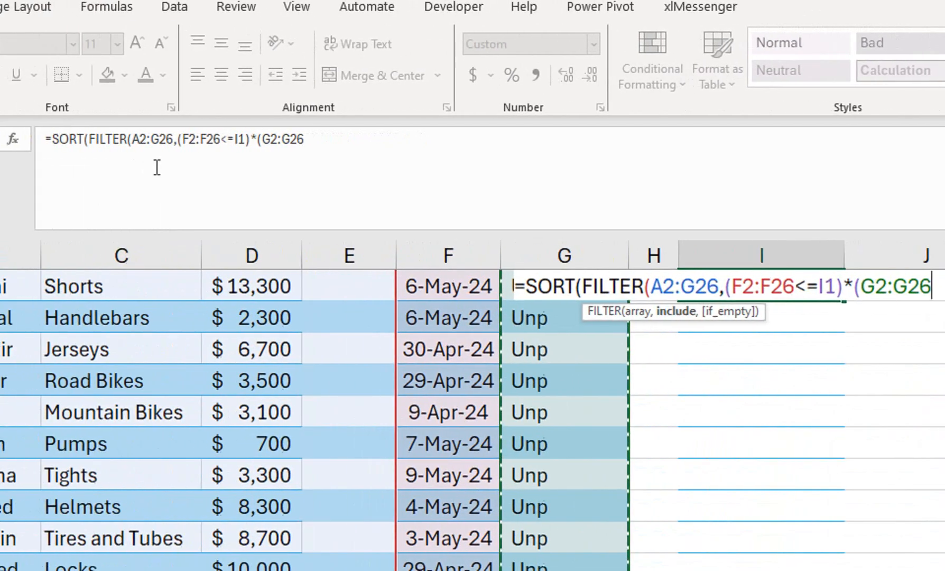
{"action": "type", "text": "="}
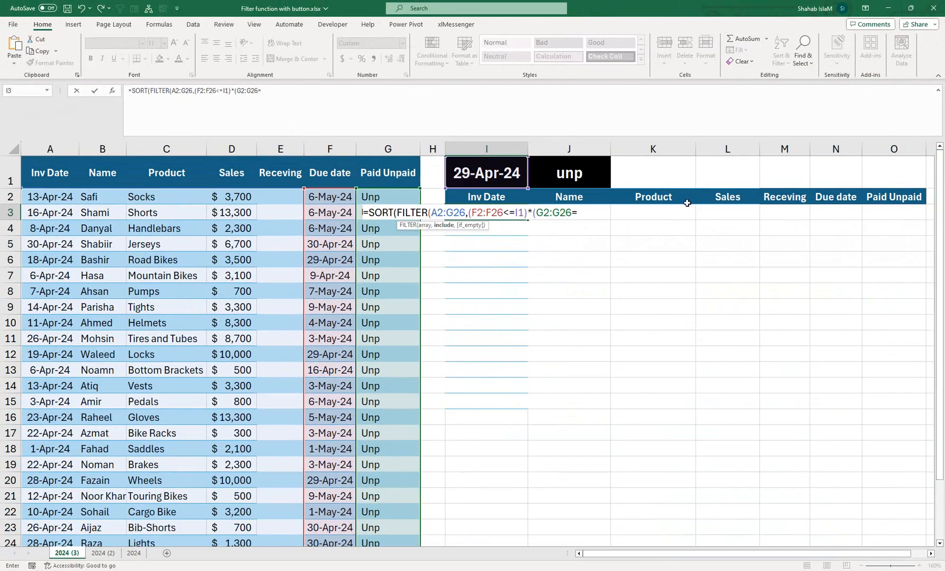
{"action": "left_click", "coordinate": [577, 173]}
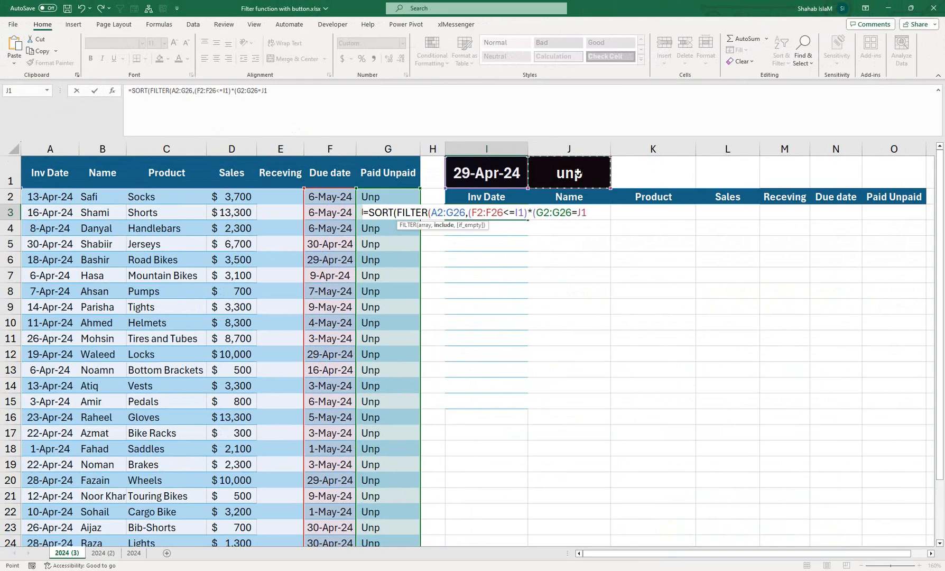
{"action": "type", "text": "))"}
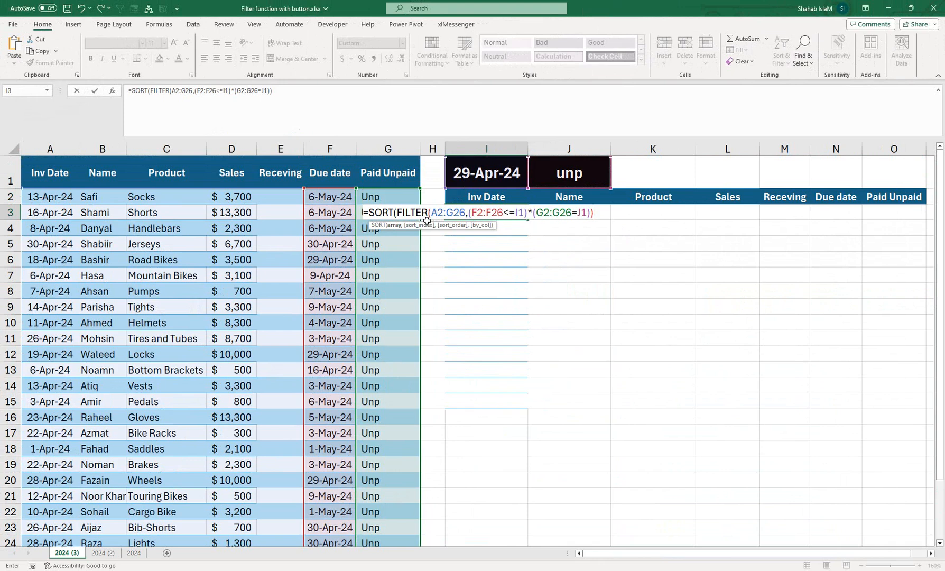
Step: Finish the SORT function in I3 with sort index 1 and sort order 1 (ascending), and enter the formula
{"action": "type", "text": ","}
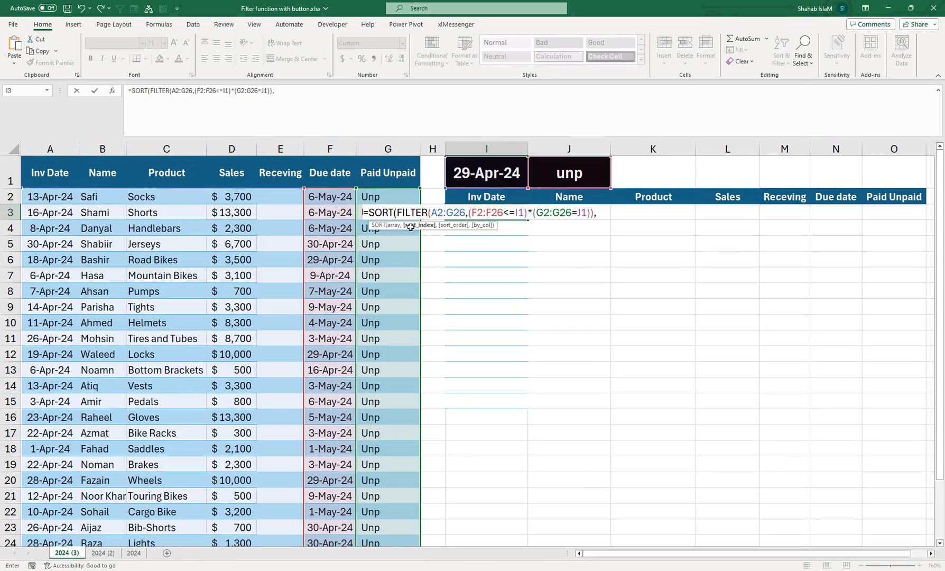
{"action": "type", "text": "1,"}
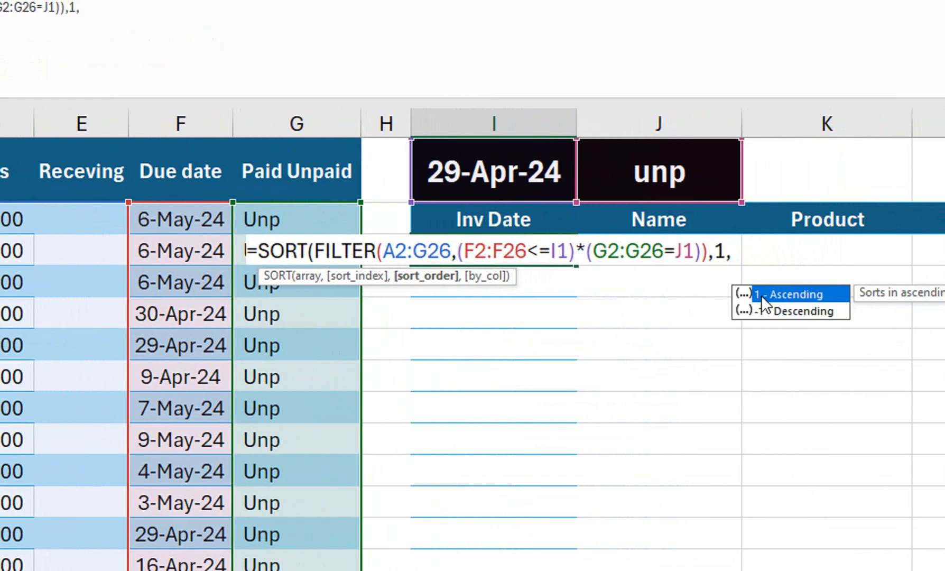
{"action": "type", "text": "1"}
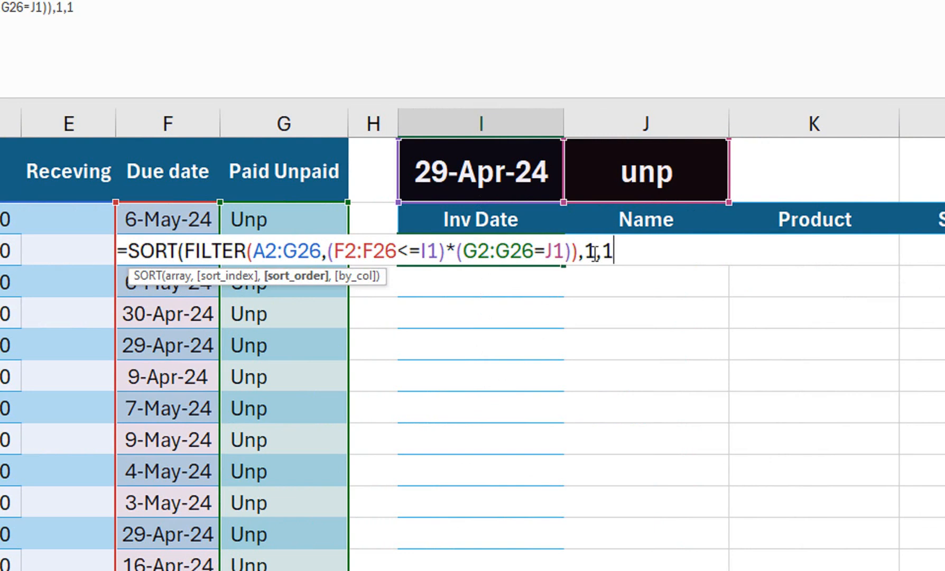
{"action": "type", "text": ")"}
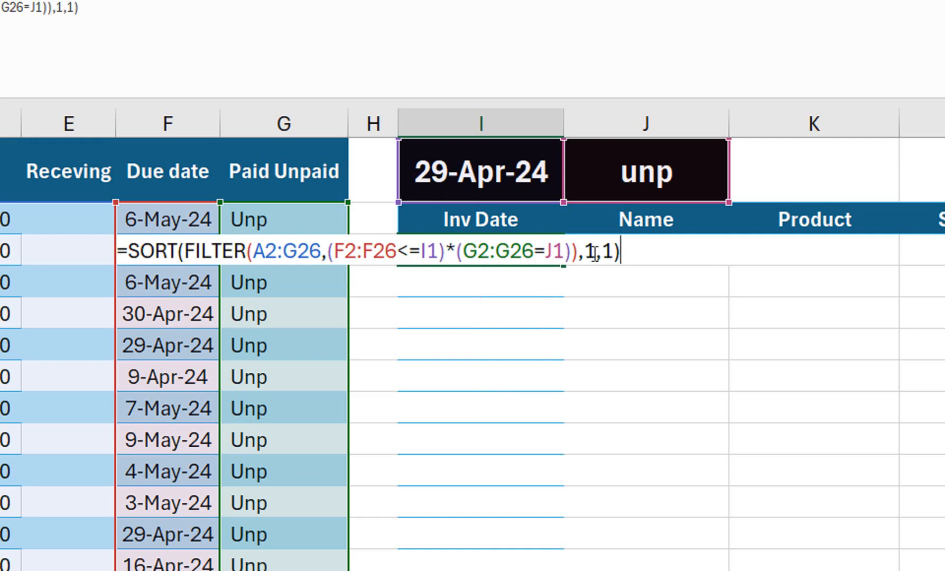
{"action": "key", "text": "Return"}
{"action": "left_click", "coordinate": [473, 249]}
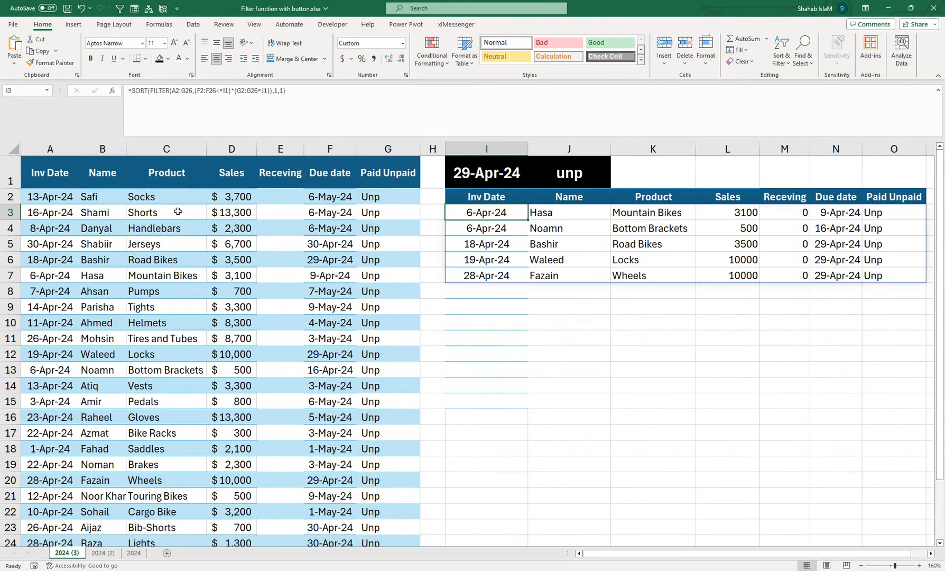
Step: Start a new formula-based conditional formatting rule for the invoice data range A2:G26
{"action": "left_click_drag", "start_coordinate": [61, 197], "coordinate": [390, 508]}
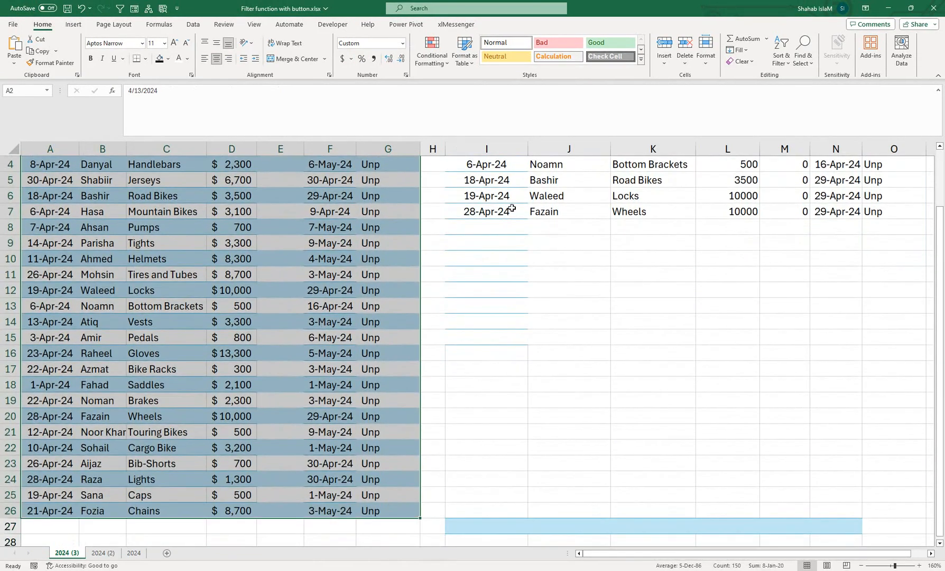
{"action": "scroll", "coordinate": [581, 158], "scroll_direction": "up", "scroll_amount": 1}
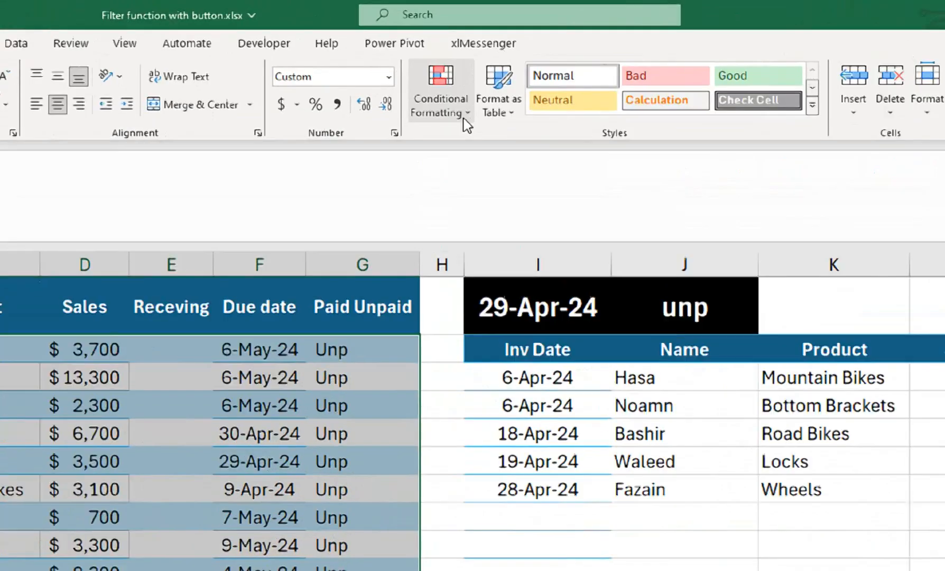
{"action": "left_click", "coordinate": [432, 53]}
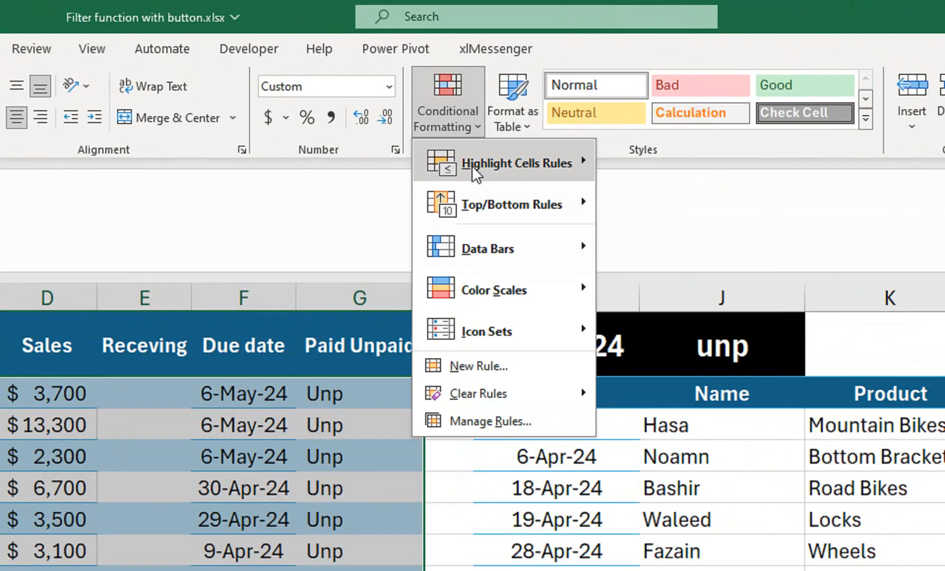
{"action": "left_click", "coordinate": [483, 364]}
{"action": "left_click", "coordinate": [667, 379]}
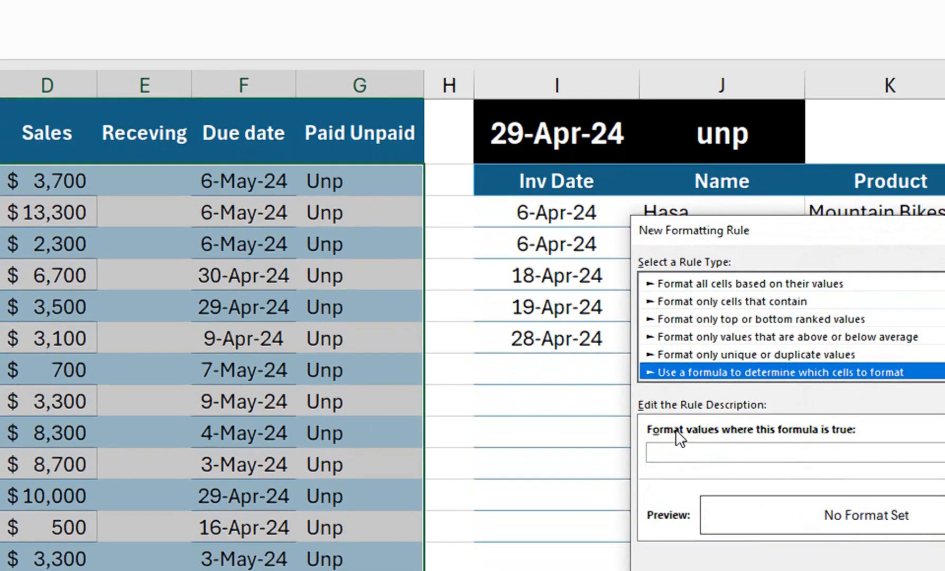
{"action": "left_click", "coordinate": [675, 430]}
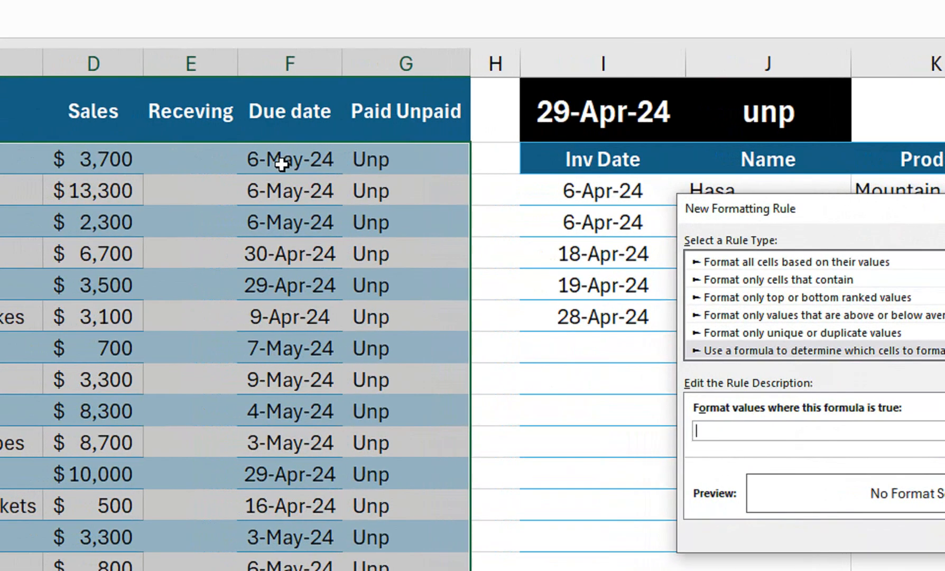
Step: Begin the rule formula with COUNTIF over the filtered list's due dates: =COUNTIF($N$3:$N$21
{"action": "left_click_drag", "start_coordinate": [872, 213], "coordinate": [734, 258]}
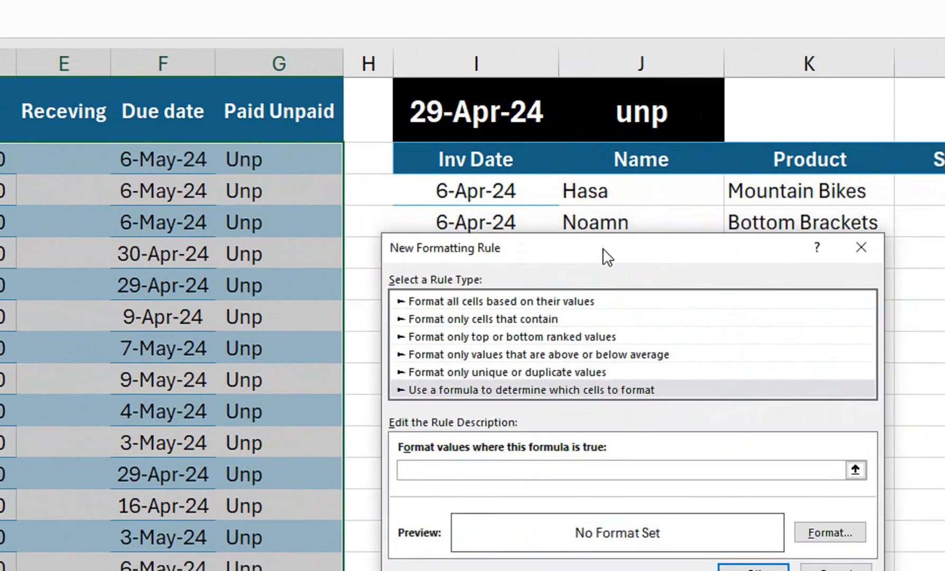
{"action": "left_click_drag", "start_coordinate": [785, 190], "coordinate": [750, 541]}
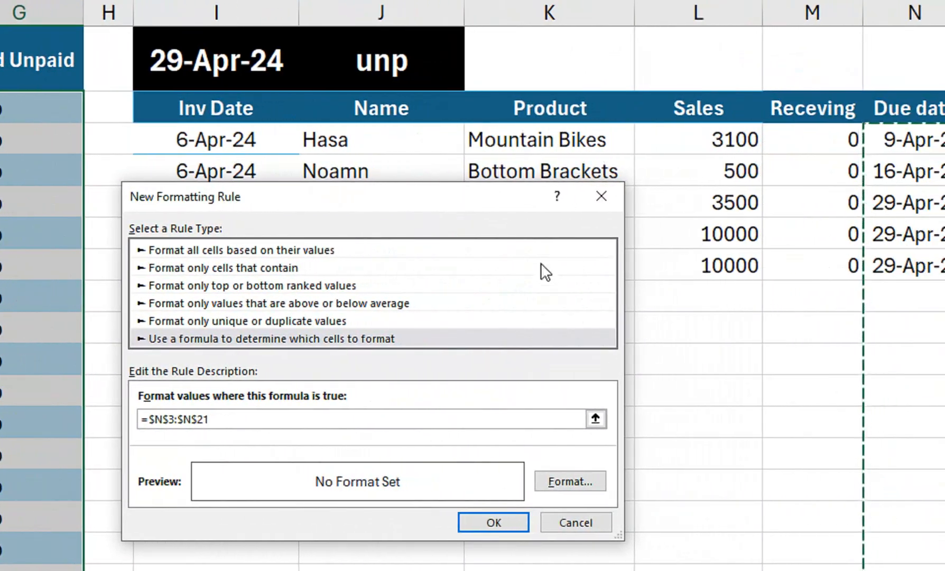
{"action": "left_click", "coordinate": [163, 421]}
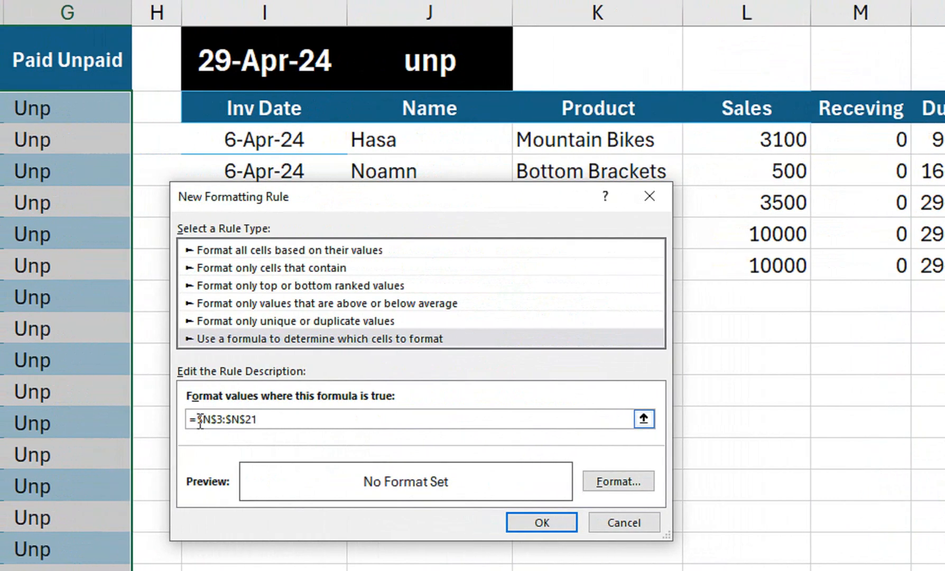
{"action": "type", "text": "("}
{"action": "key", "text": "BackSpace"}
{"action": "type", "text": "COUNTI"}
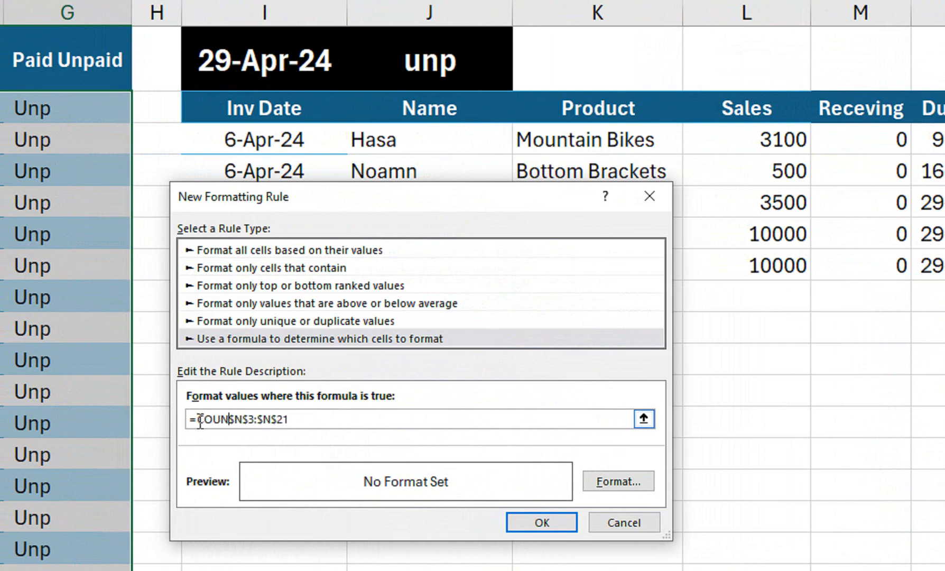
{"action": "type", "text": "F("}
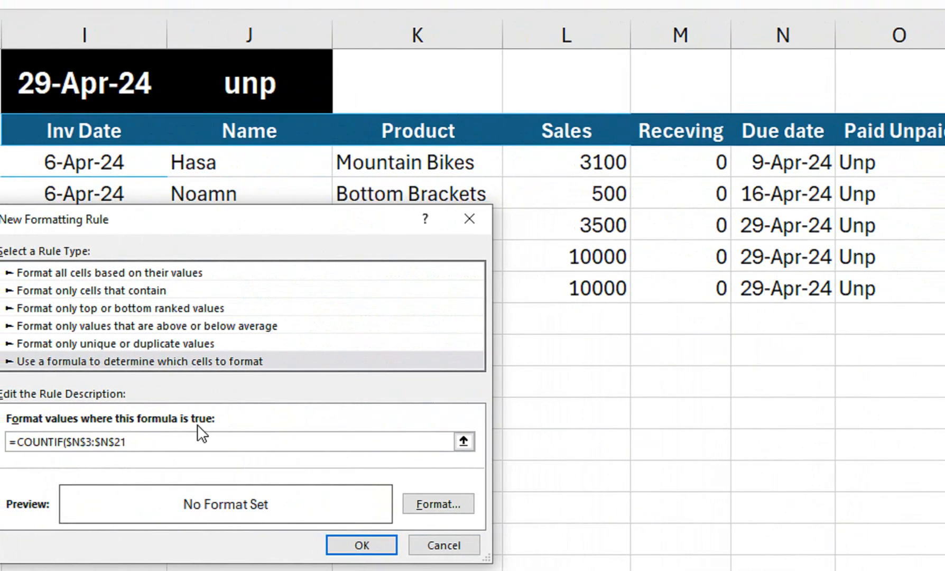
Step: Add the due date cell $F2, with only its column locked, as the COUNTIF criterion and complete the rule formula with >0
{"action": "type", "text": ","}
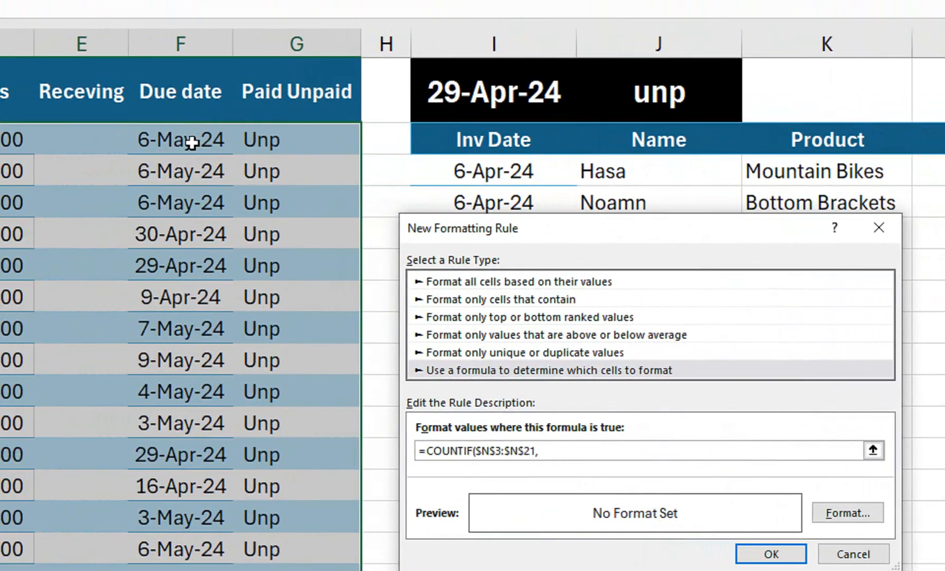
{"action": "left_click", "coordinate": [191, 142]}
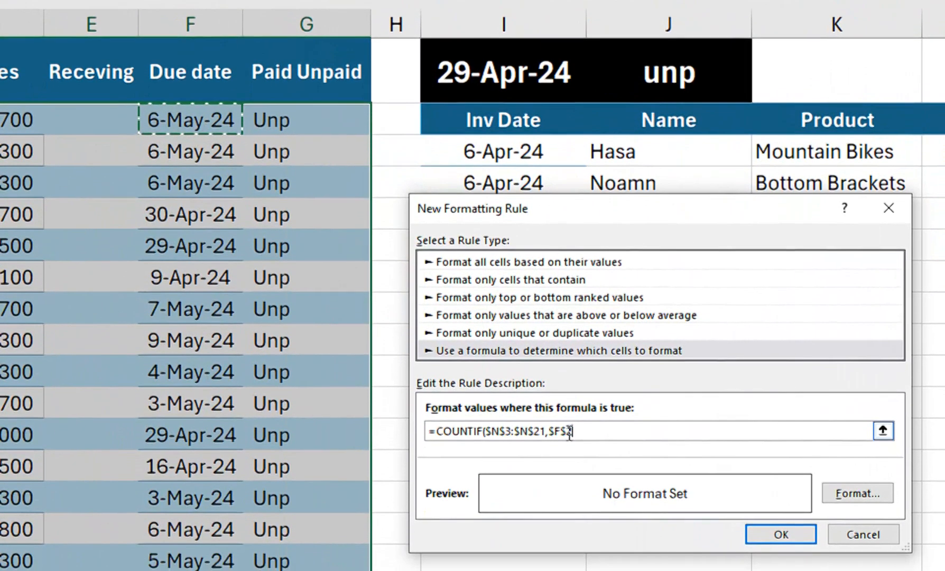
{"action": "left_click", "coordinate": [567, 457]}
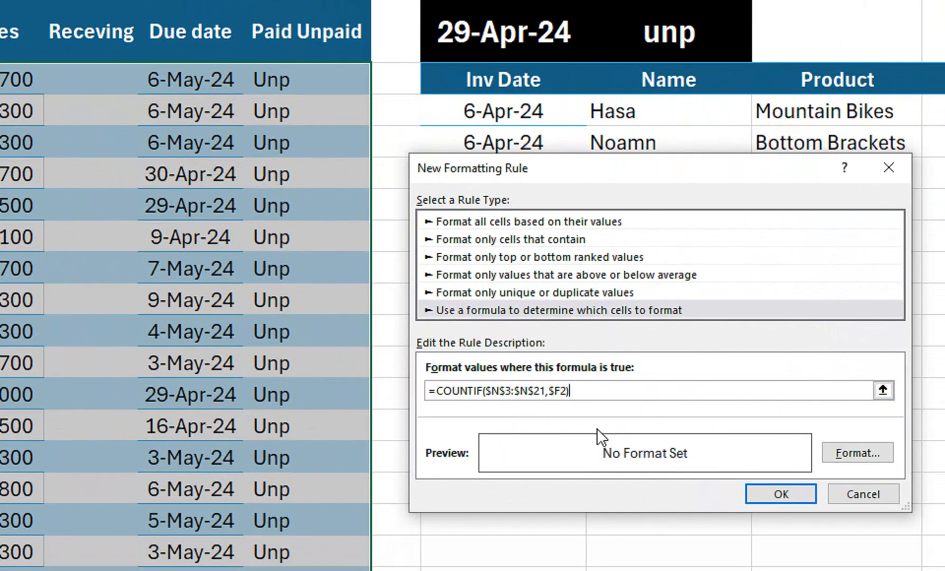
{"action": "type", "text": ">0"}
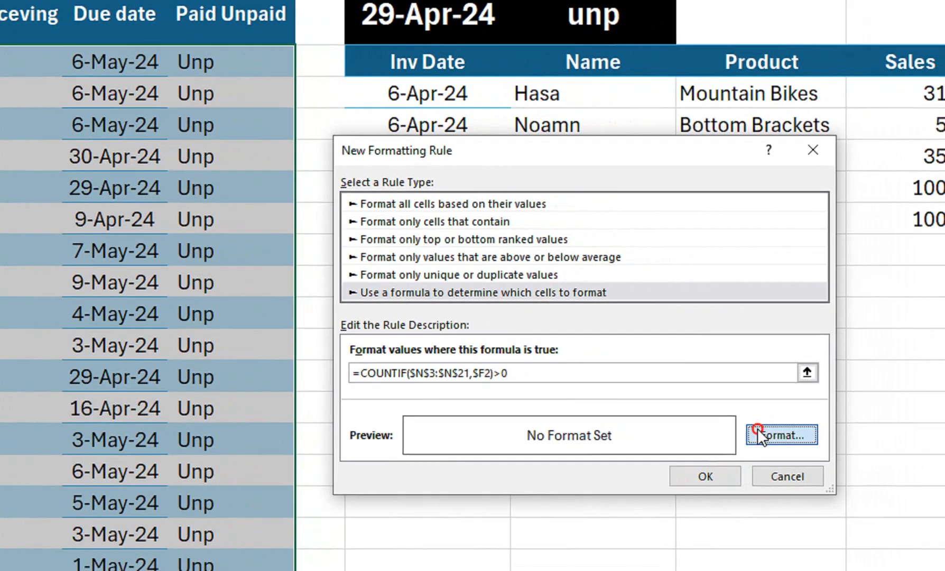
Step: Give the rule a solid green background fill and apply it to the invoice data
{"action": "left_click", "coordinate": [857, 452]}
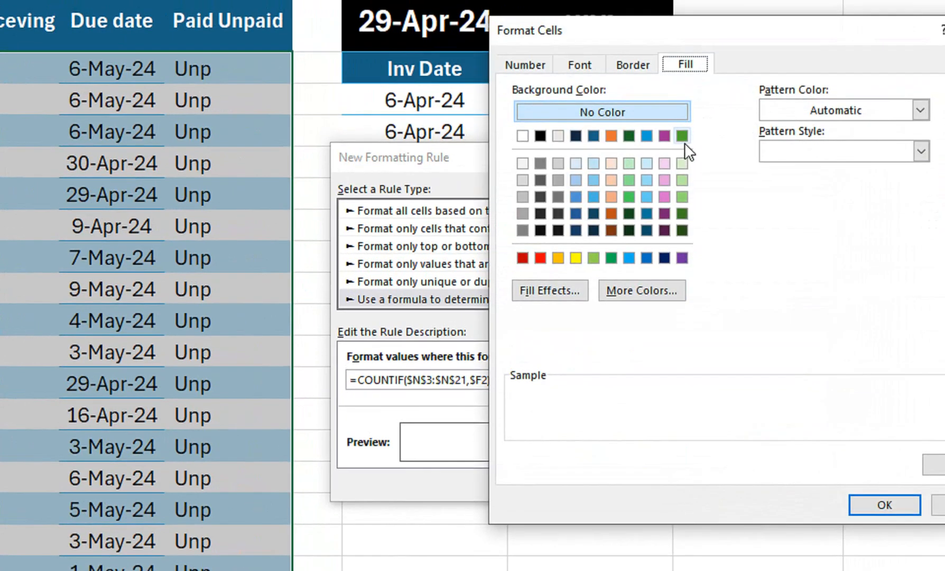
{"action": "left_click", "coordinate": [682, 128]}
{"action": "left_click", "coordinate": [885, 498]}
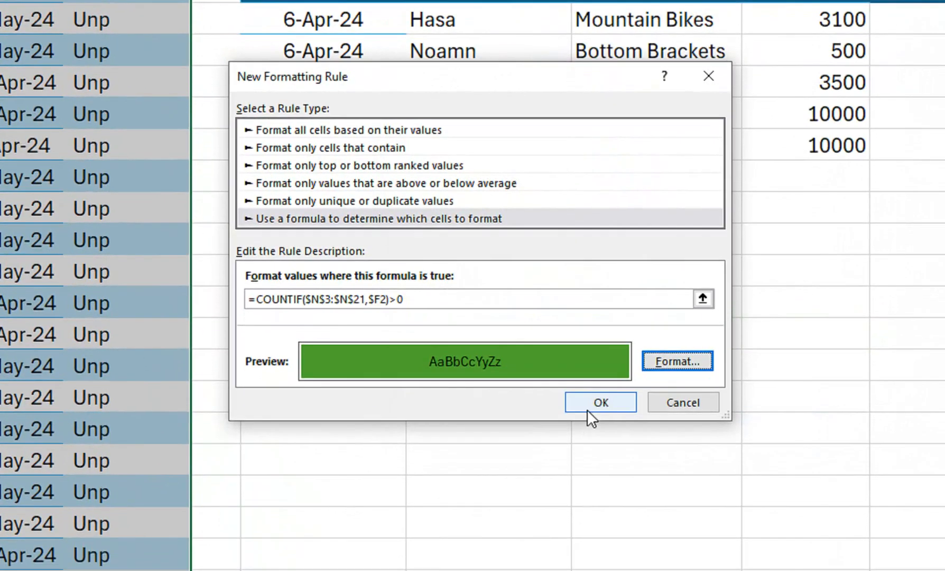
{"action": "left_click", "coordinate": [590, 414]}
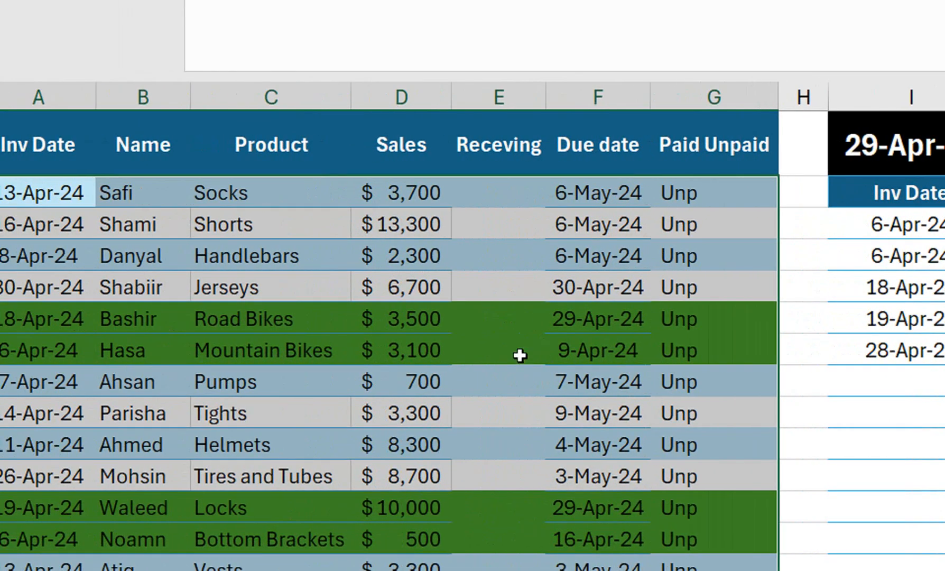
Step: Enter 3100 as the received amount for the Mountain Bikes invoice in E7
{"action": "left_click", "coordinate": [459, 356]}
{"action": "type", "text": "3100"}
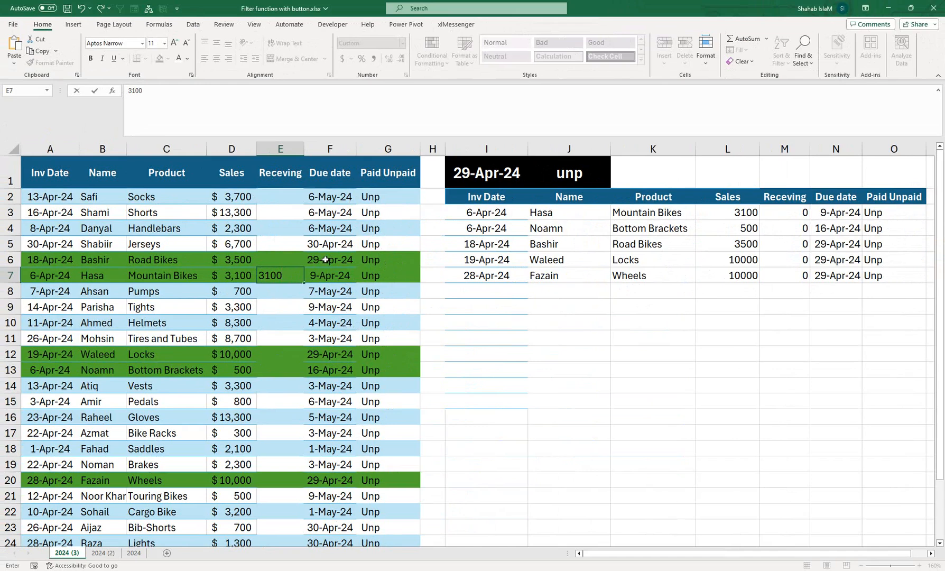
{"action": "key", "text": "Return"}
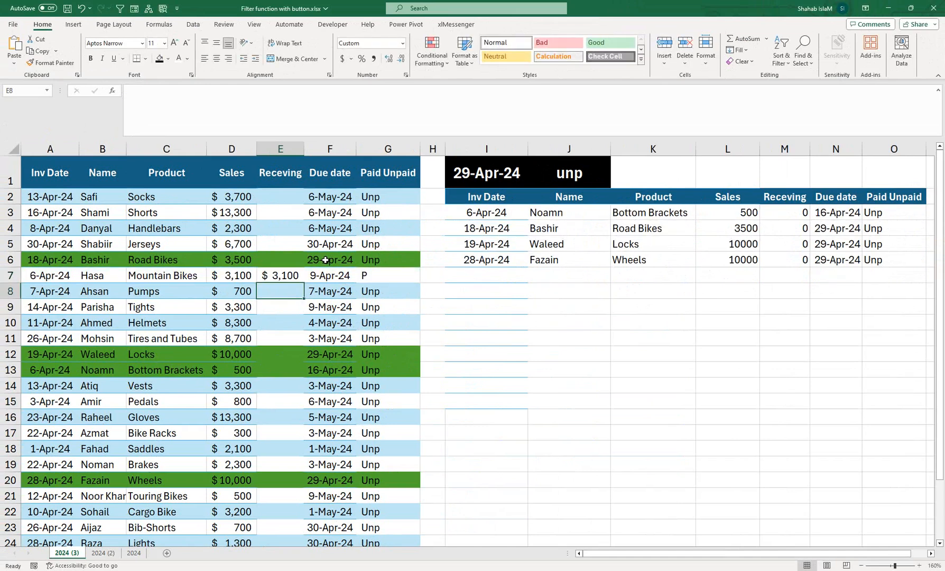
Step: Enter 500 as the received amount for the Bottom Brackets invoice in E13
{"action": "left_click", "coordinate": [55, 372]}
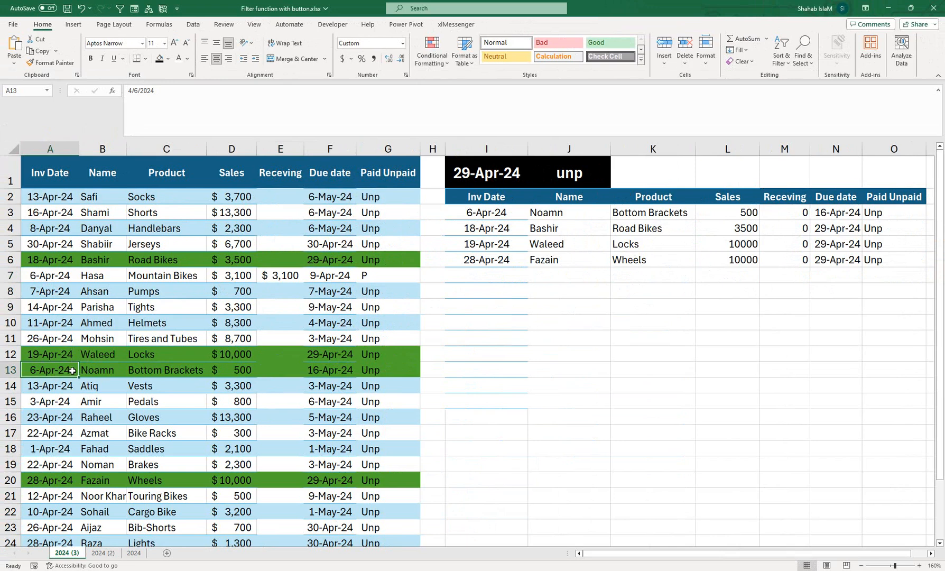
{"action": "left_click", "coordinate": [88, 378]}
{"action": "left_click", "coordinate": [232, 372]}
{"action": "left_click", "coordinate": [268, 366]}
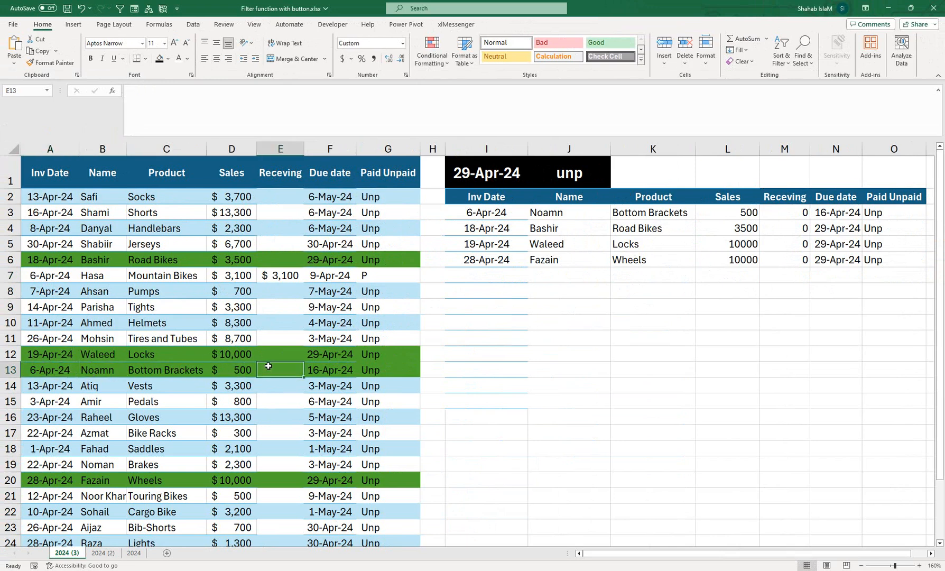
{"action": "type", "text": "500"}
{"action": "key", "text": "Return"}
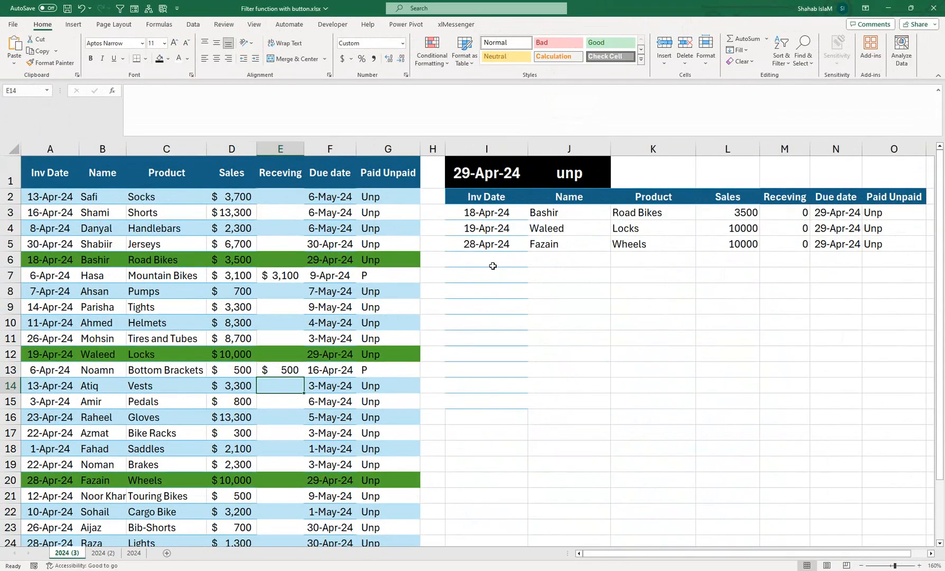
Step: Save a copy of the workbook to the Desktop as DATA MN and close it
{"action": "left_click", "coordinate": [12, 24]}
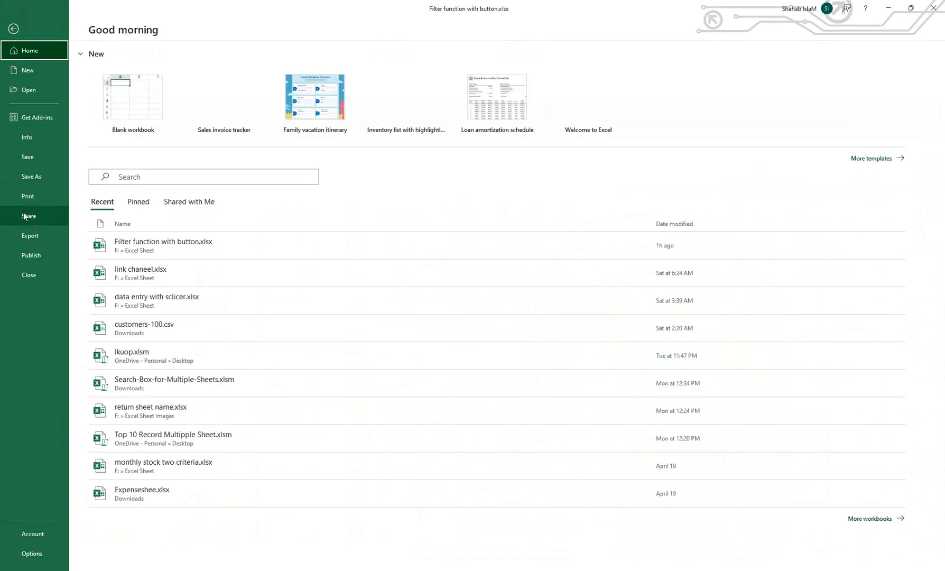
{"action": "left_click", "coordinate": [36, 182]}
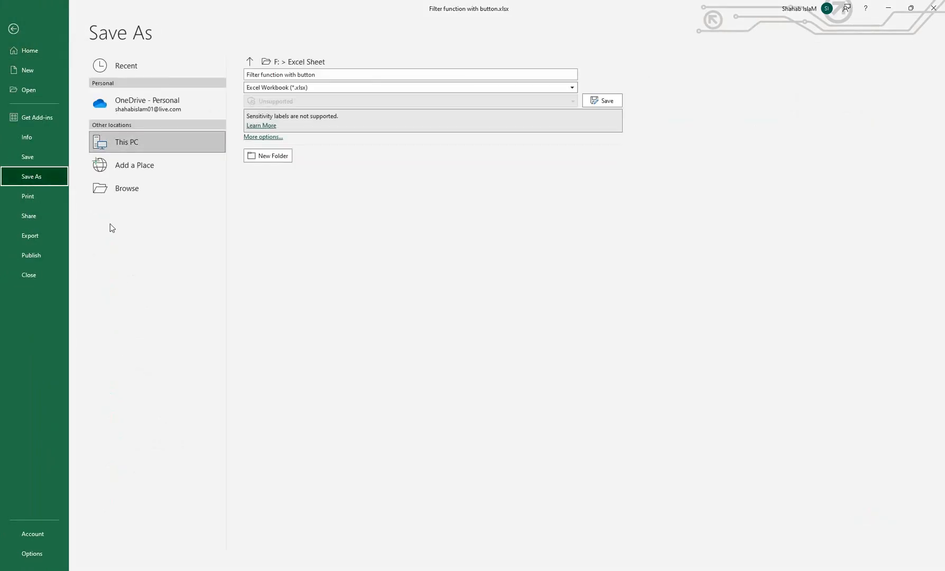
{"action": "left_click", "coordinate": [187, 196]}
{"action": "scroll", "coordinate": [47, 119], "scroll_direction": "up", "scroll_amount": 3}
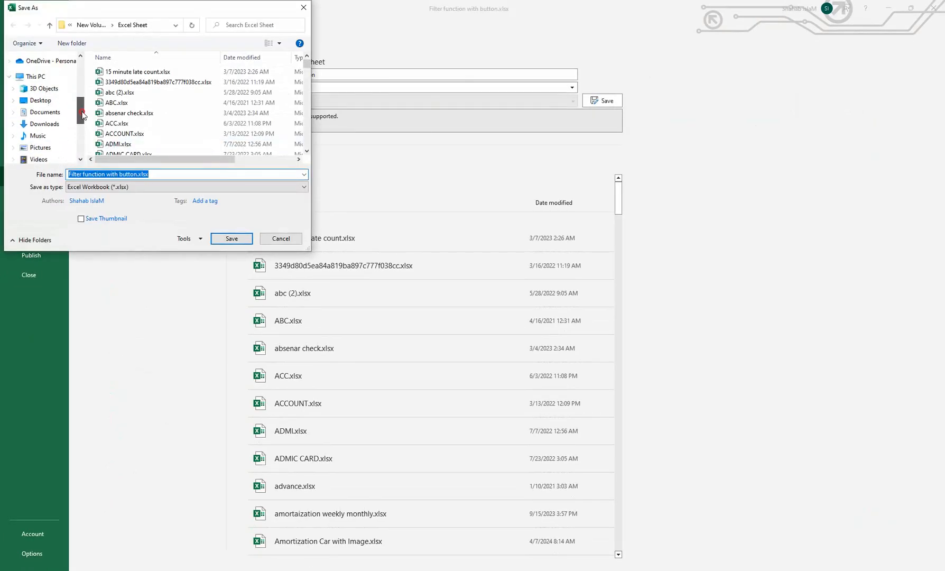
{"action": "left_click", "coordinate": [47, 117]}
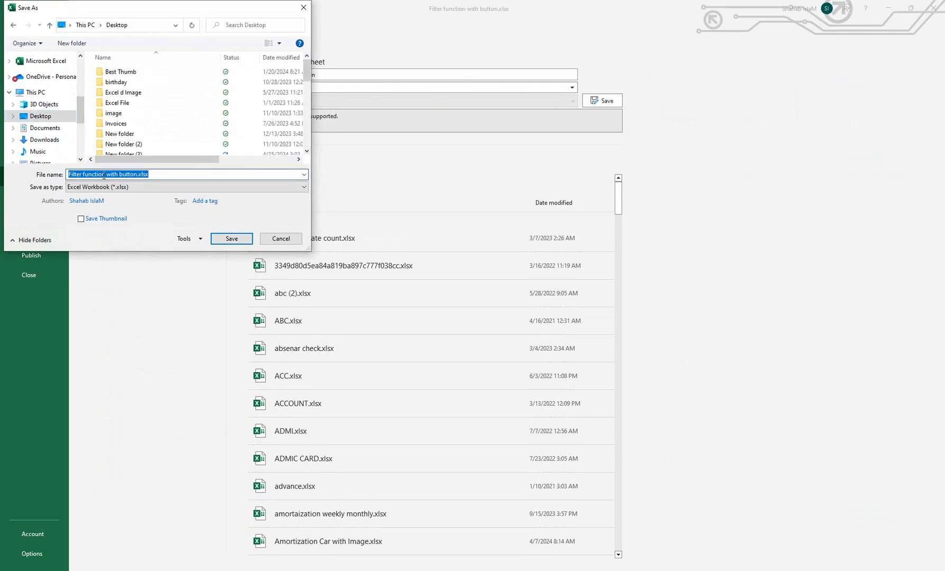
{"action": "type", "text": "DATA"}
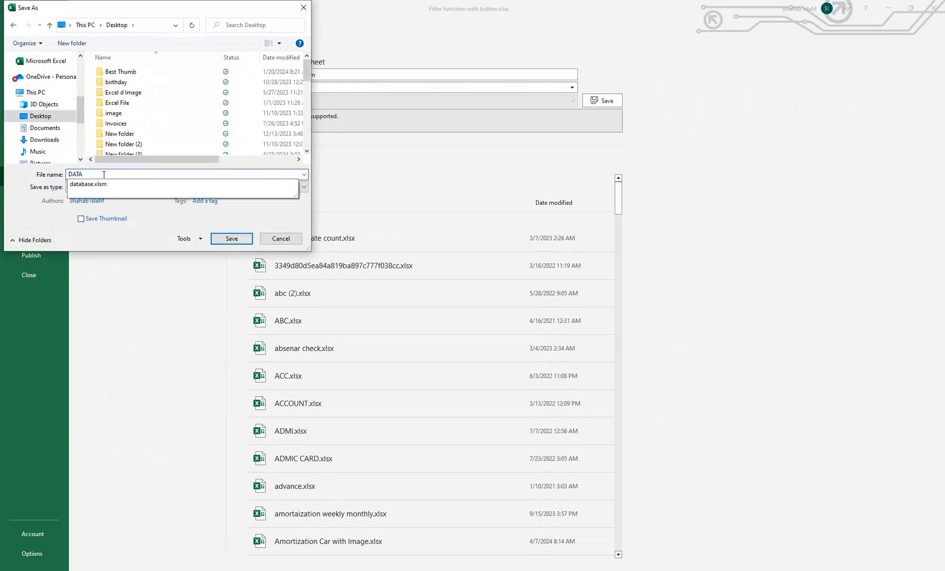
{"action": "type", "text": " M"}
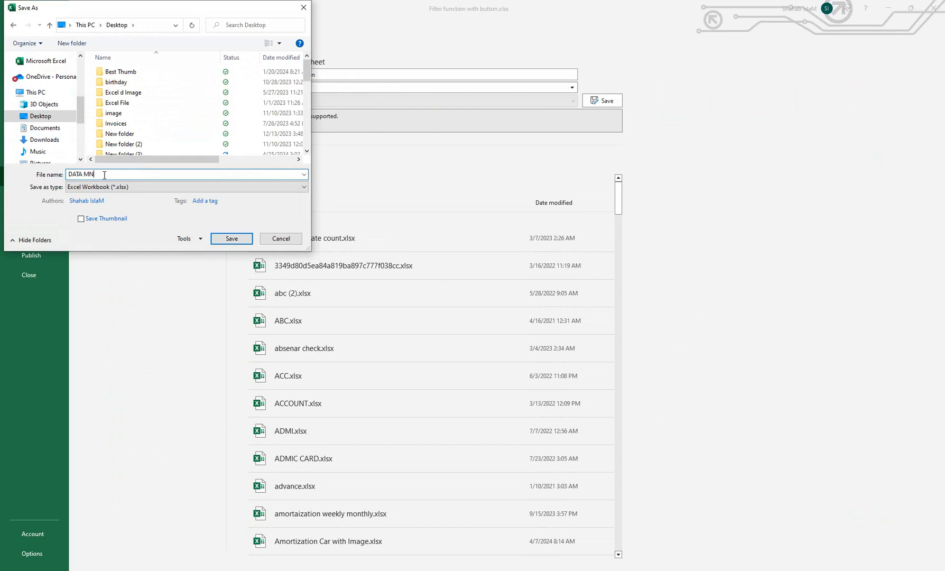
{"action": "type", "text": "N"}
{"action": "left_click", "coordinate": [224, 239]}
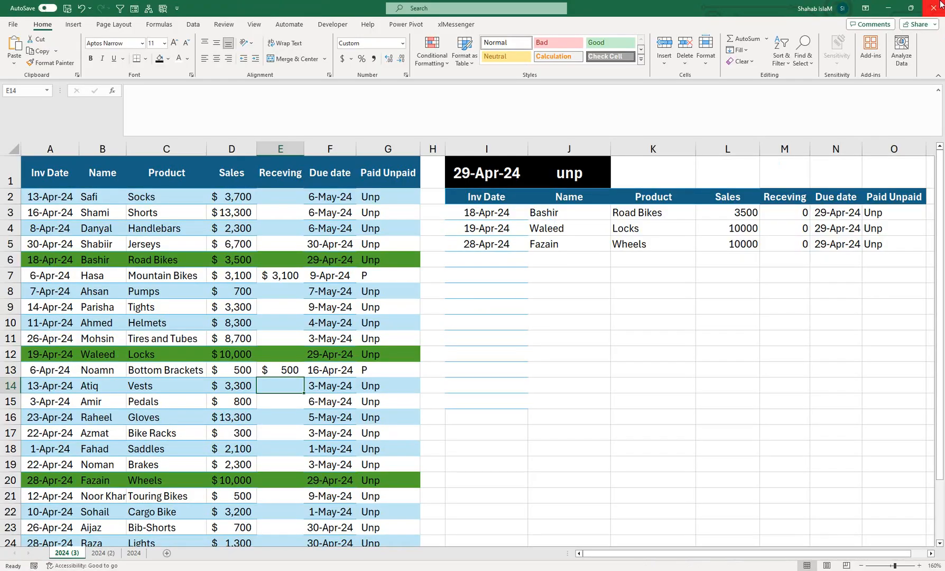
{"action": "left_click", "coordinate": [938, 5]}
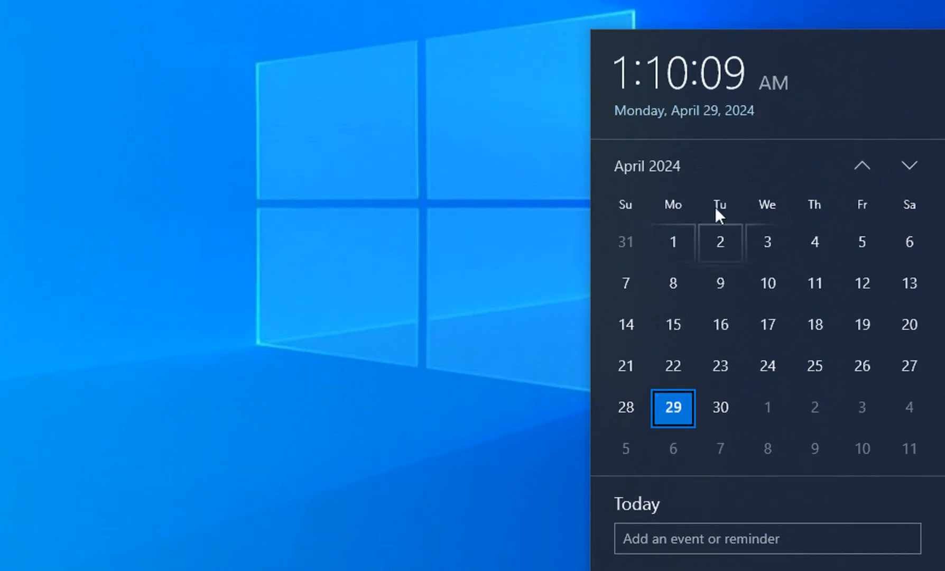
Step: Switch to the Windows date and time settings and manually set the system date to April 30, 2024
{"action": "left_click", "coordinate": [717, 409]}
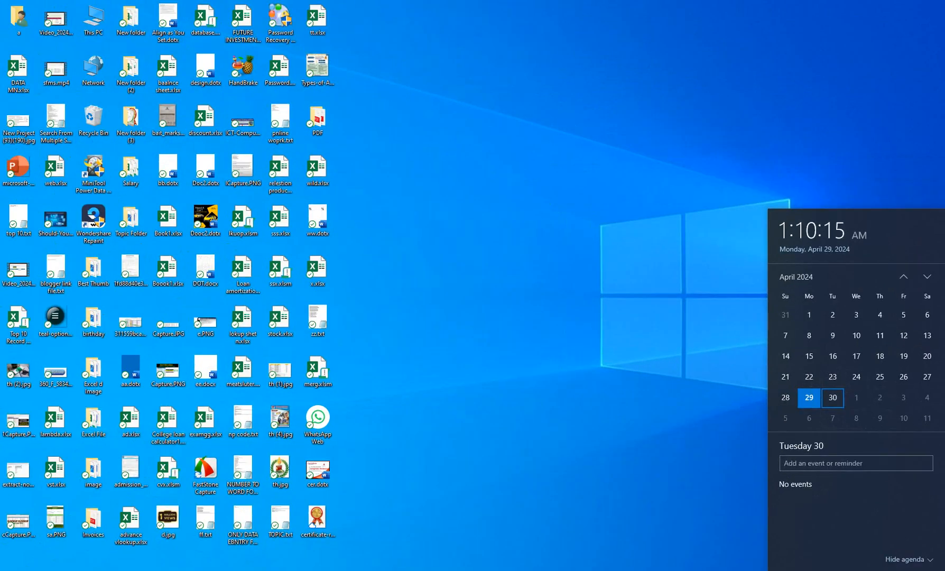
{"action": "right_click", "coordinate": [916, 569]}
{"action": "left_click", "coordinate": [846, 317]}
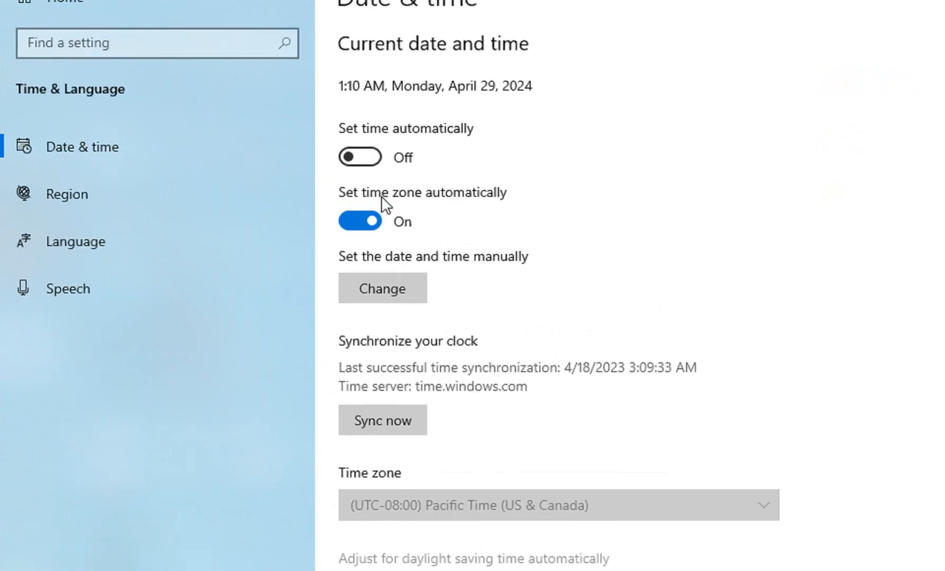
{"action": "left_click", "coordinate": [413, 294]}
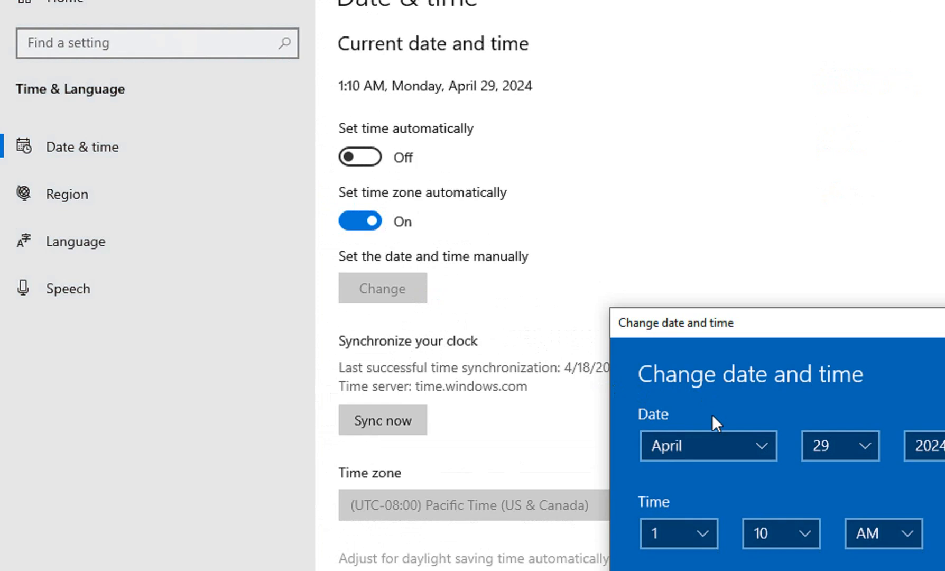
{"action": "left_click", "coordinate": [867, 447]}
{"action": "left_click", "coordinate": [834, 494]}
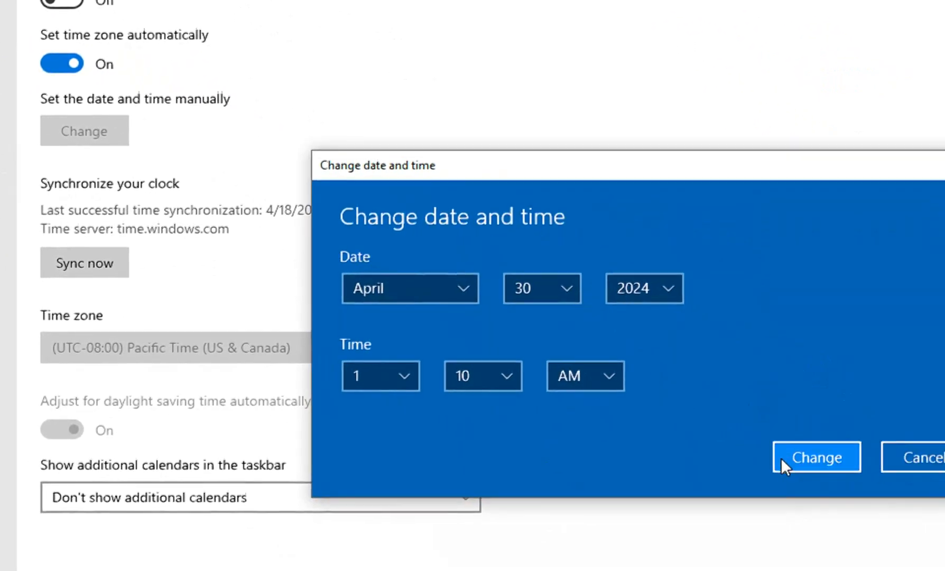
{"action": "left_click", "coordinate": [944, 569]}
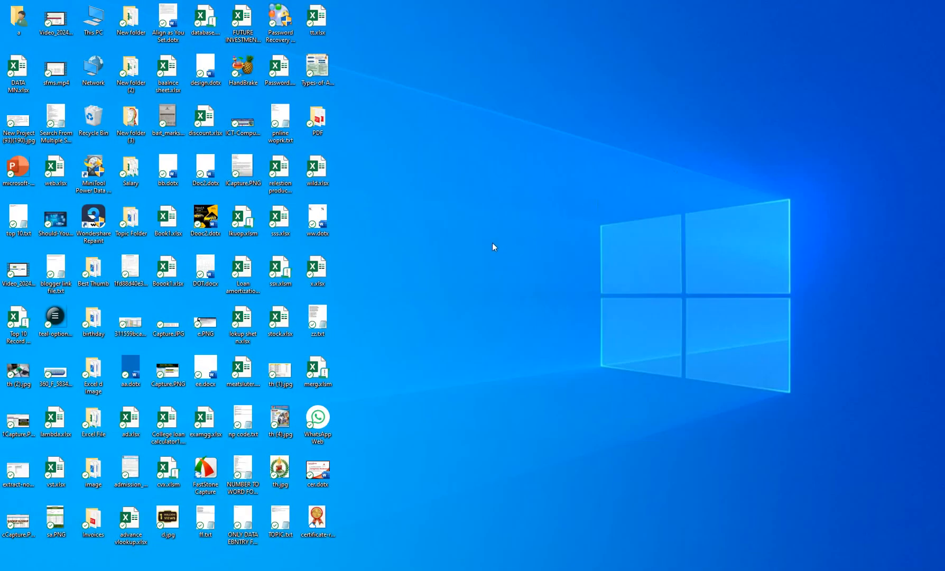
Step: Reopen DATA MN.xlsx in Excel, dismiss the upload notice and check the TODAY formula in I1
{"action": "double_click", "coordinate": [15, 86]}
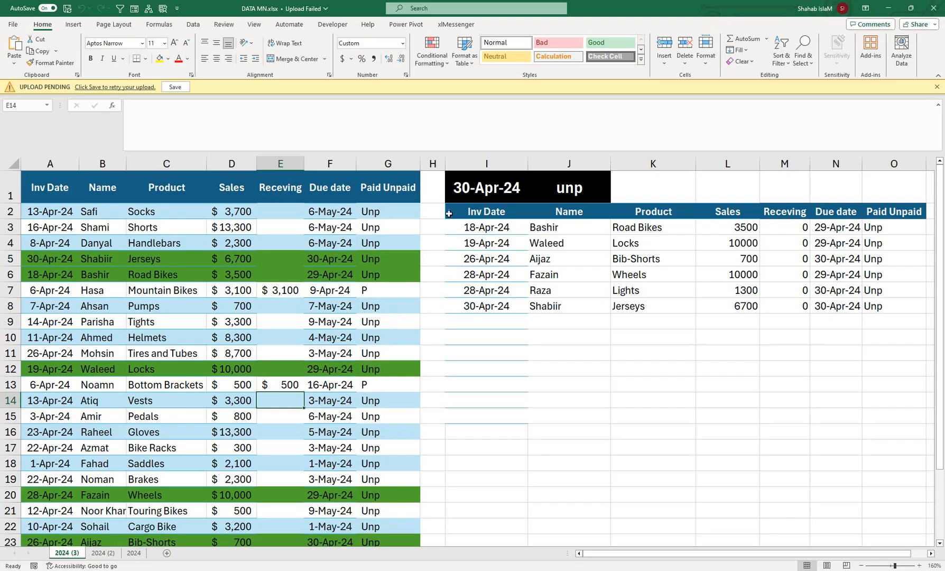
{"action": "left_click", "coordinate": [937, 88]}
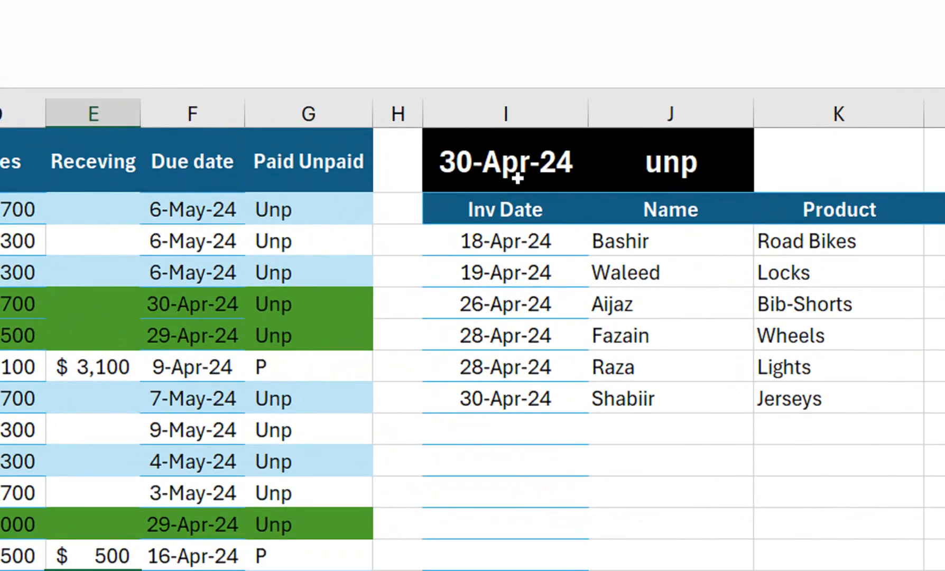
{"action": "left_click", "coordinate": [487, 181]}
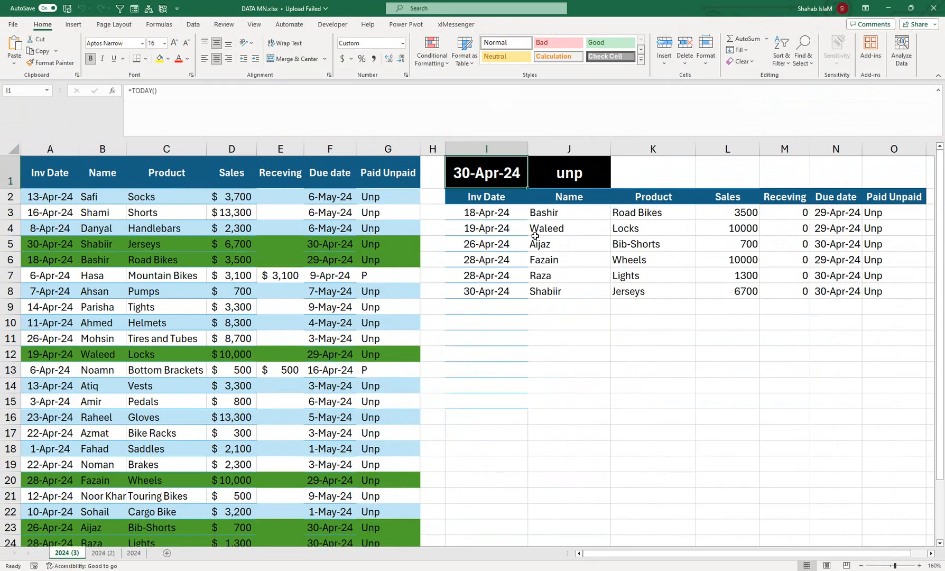
Step: Try P as the status criterion in J1 and undo the change
{"action": "key", "text": "Right"}
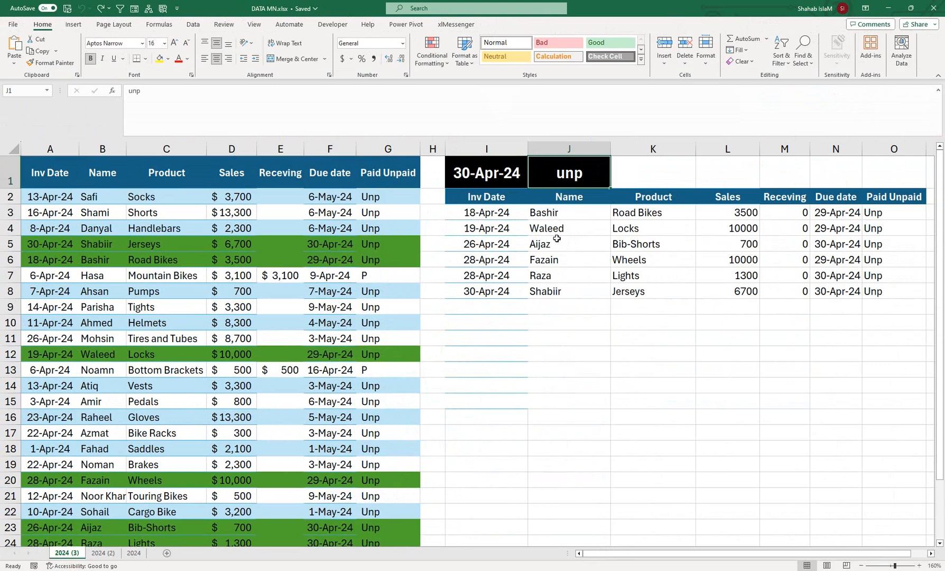
{"action": "type", "text": "P"}
{"action": "left_click", "coordinate": [560, 337]}
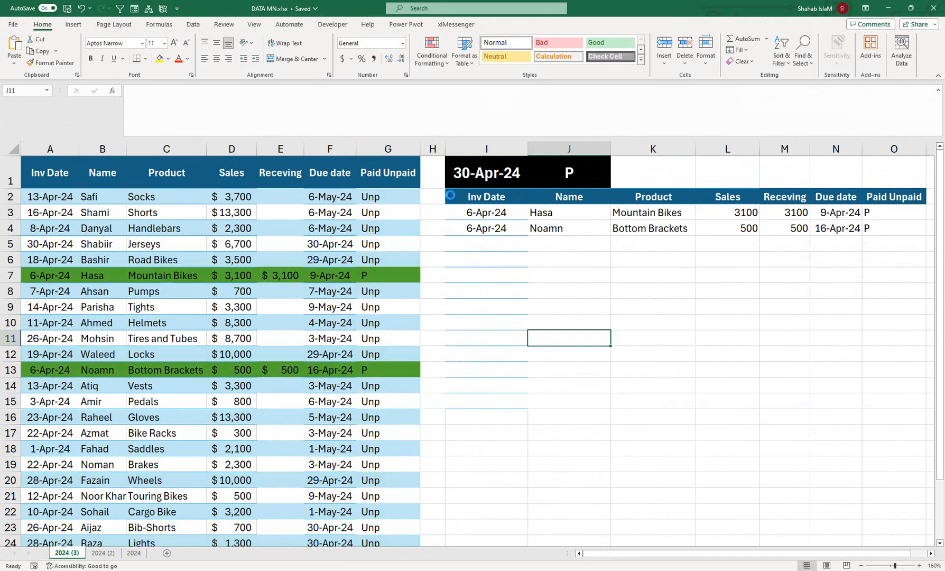
{"action": "key", "text": "ctrl+z"}
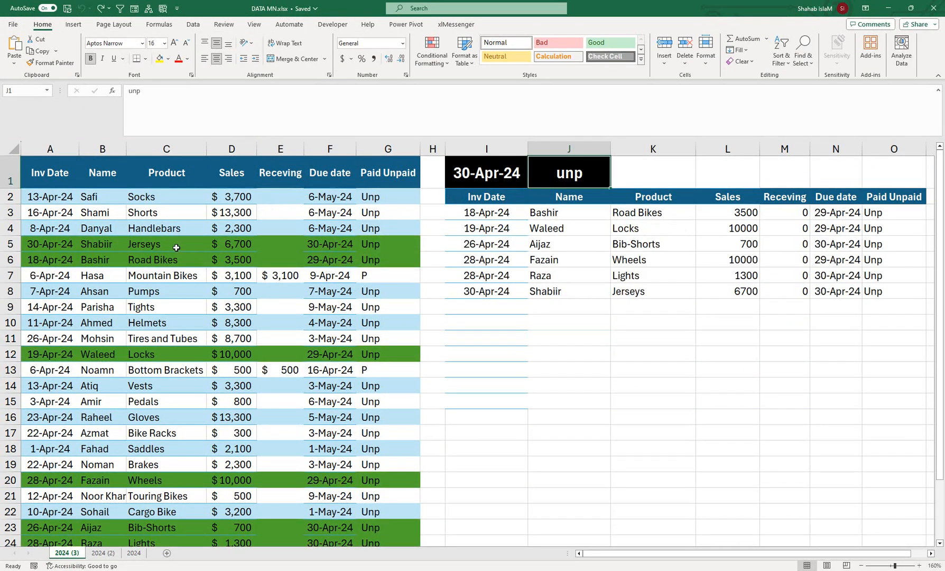
Step: Enter 3500 as the received amount for the Road Bikes invoice in E6
{"action": "left_click", "coordinate": [289, 261]}
{"action": "type", "text": "3500"}
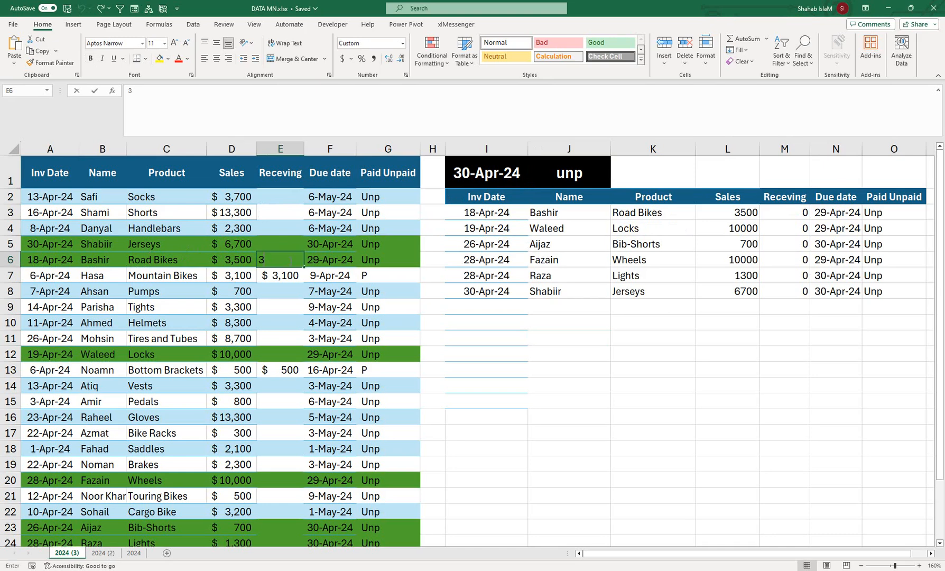
{"action": "key", "text": "Return"}
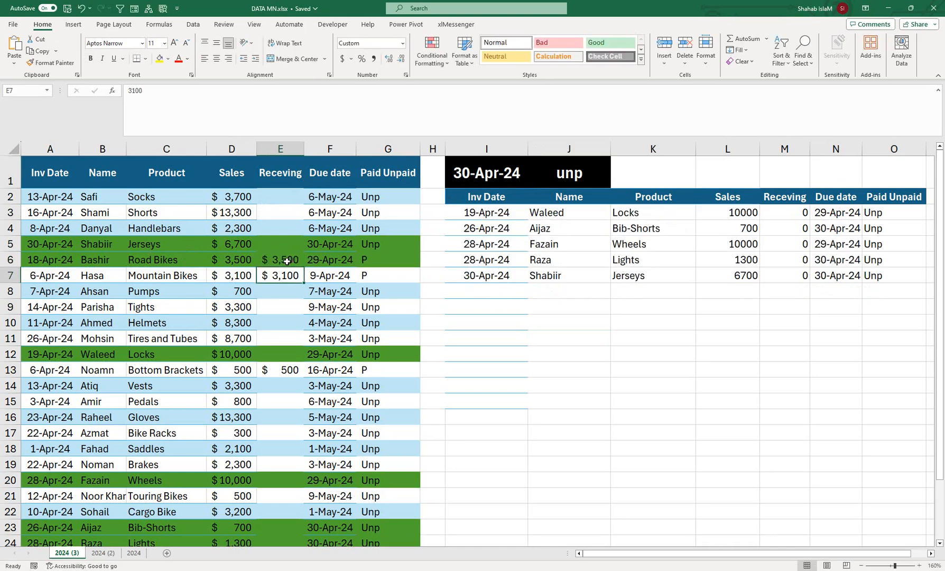
{"action": "key", "text": "ctrl+q"}
{"action": "key", "text": "Escape"}
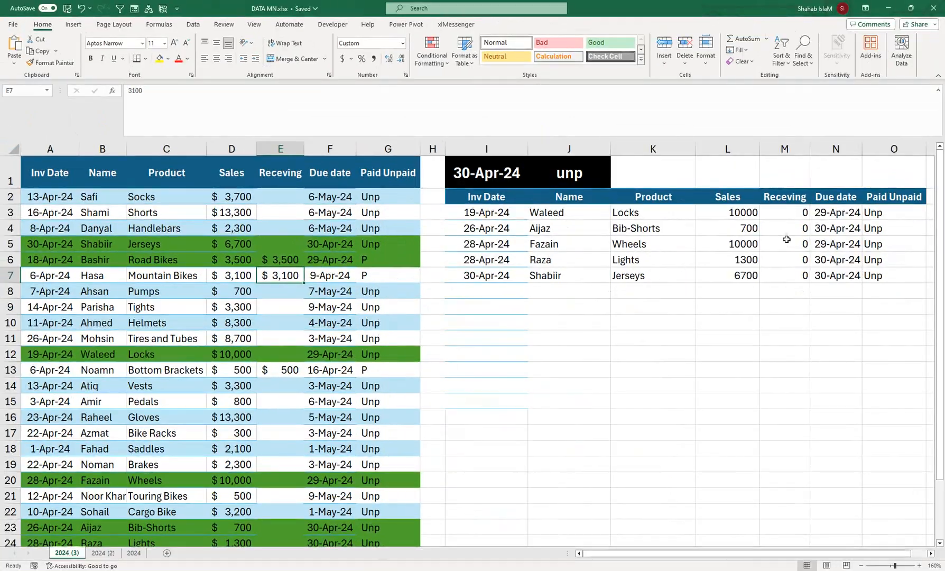
{"action": "left_click", "coordinate": [270, 263]}
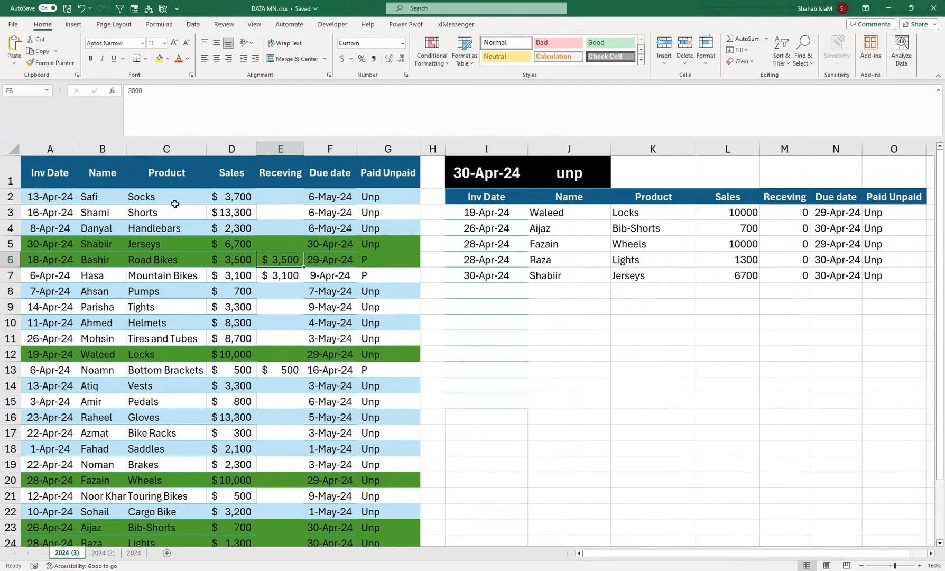
Step: Edit the invoice data's conditional formatting rule, changing COUNTIF to COUNTIFS and adding $M$3:$M$21 as the second criteria range
{"action": "left_click_drag", "start_coordinate": [50, 196], "coordinate": [397, 496]}
{"action": "left_click_drag", "start_coordinate": [938, 331], "coordinate": [939, 158]}
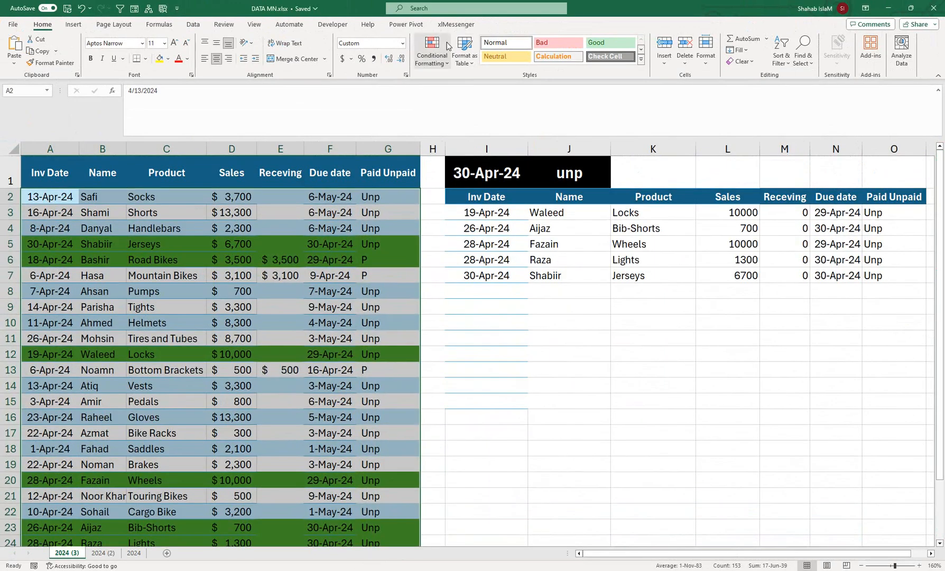
{"action": "left_click", "coordinate": [464, 50]}
{"action": "left_click", "coordinate": [432, 51]}
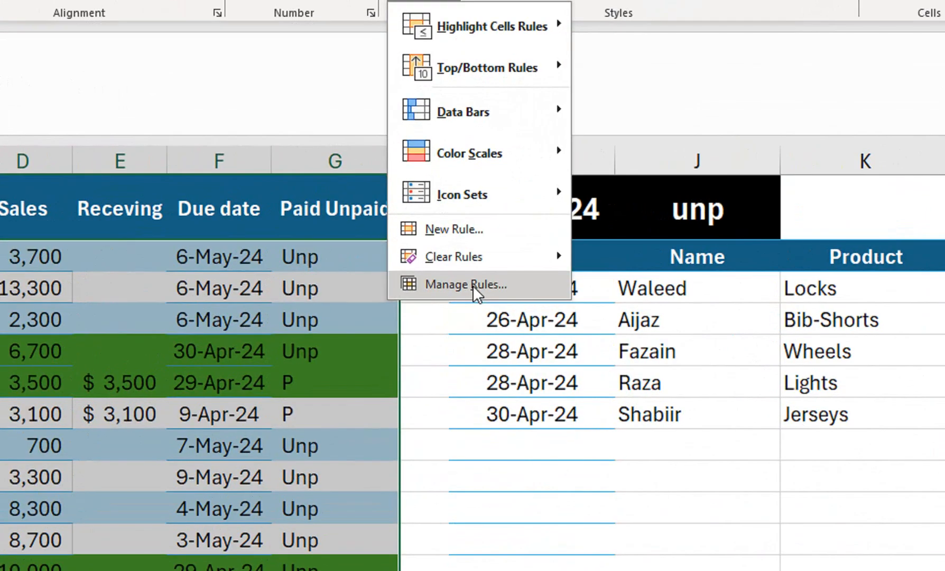
{"action": "left_click", "coordinate": [399, 295]}
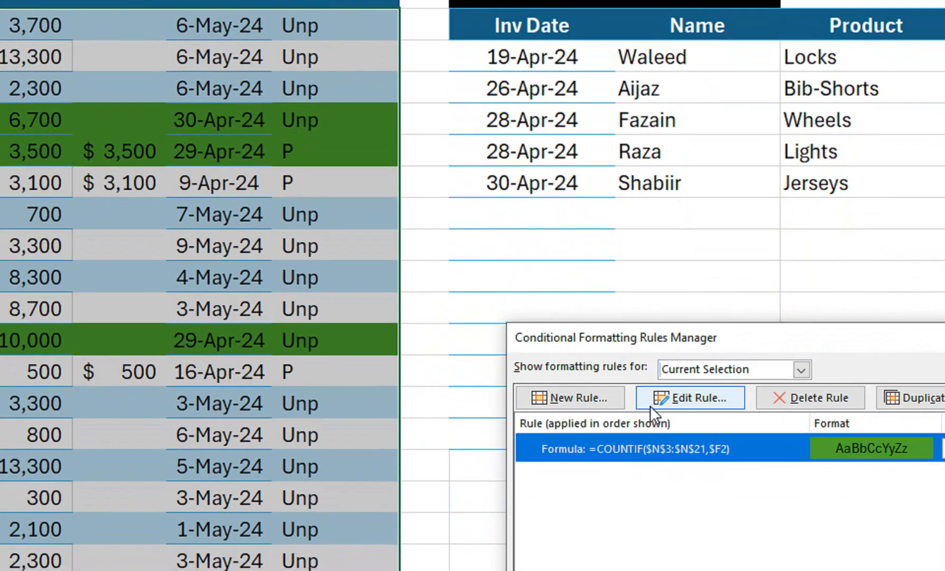
{"action": "left_click", "coordinate": [687, 399]}
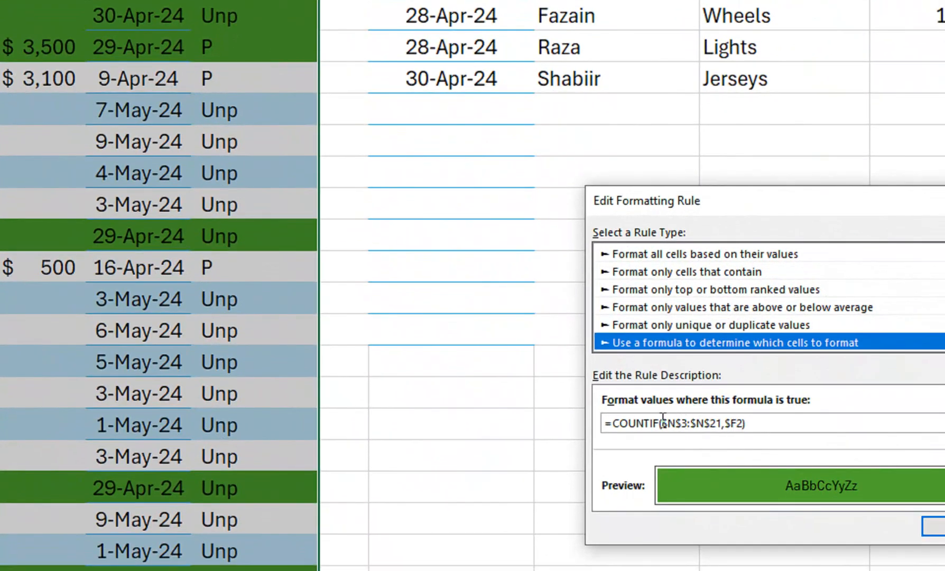
{"action": "left_click", "coordinate": [663, 418]}
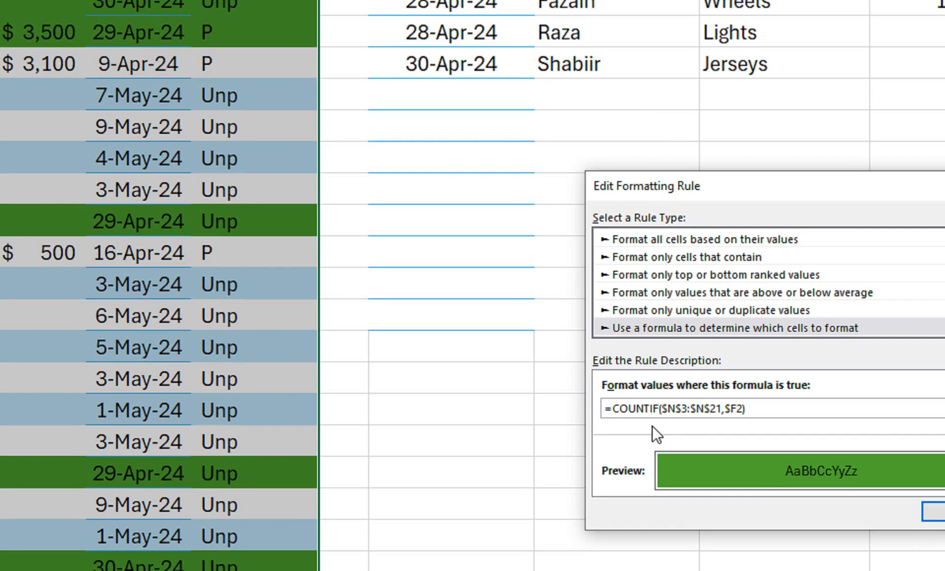
{"action": "type", "text": "S"}
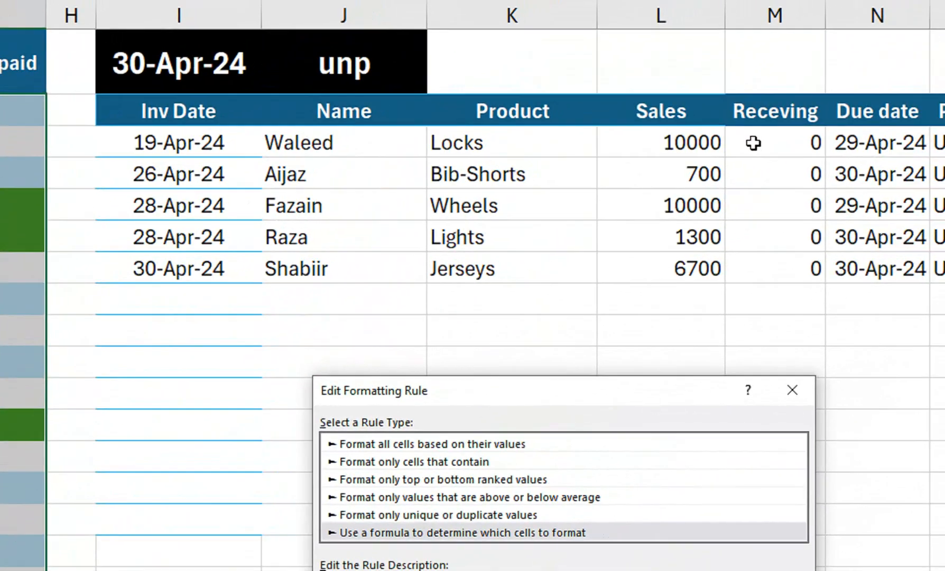
{"action": "left_click_drag", "start_coordinate": [754, 142], "coordinate": [730, 428]}
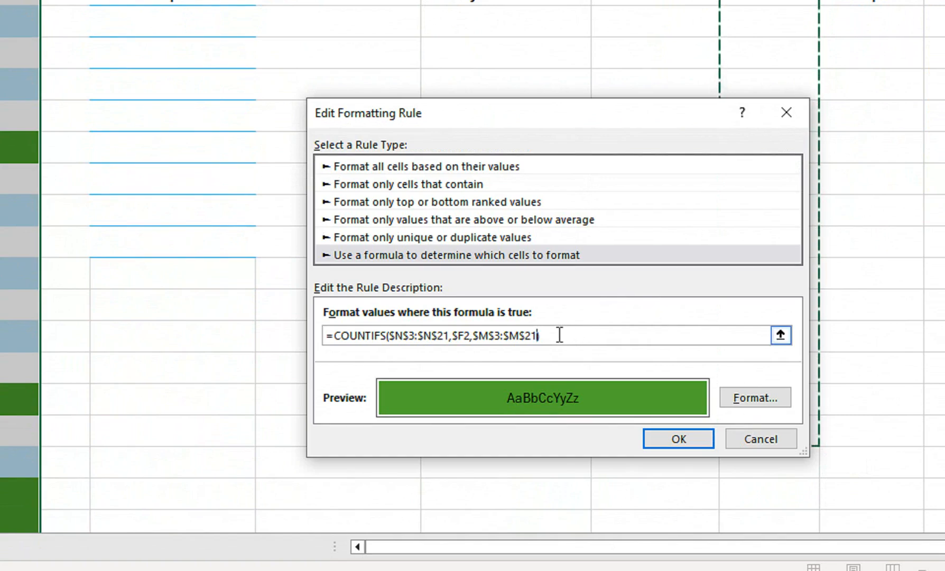
Step: Add the received cell $E2, with only its column locked, as the second COUNTIFS criterion and end the rule formula with >0
{"action": "type", "text": ","}
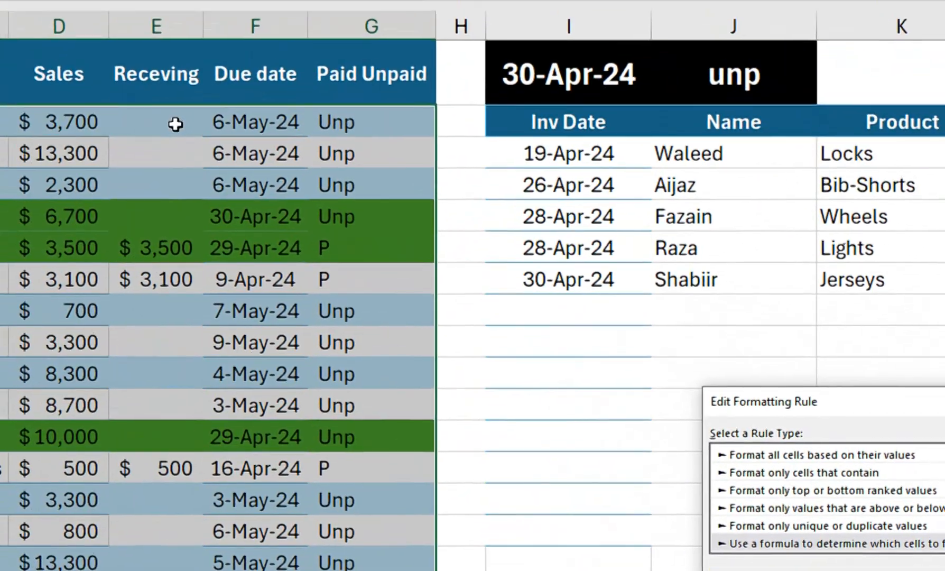
{"action": "left_click", "coordinate": [197, 143]}
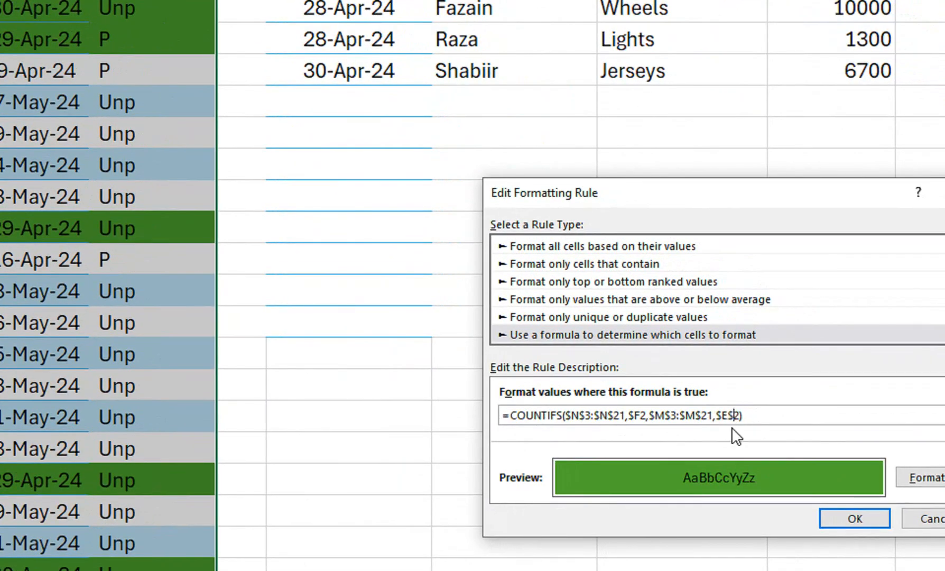
{"action": "key", "text": "BackSpace"}
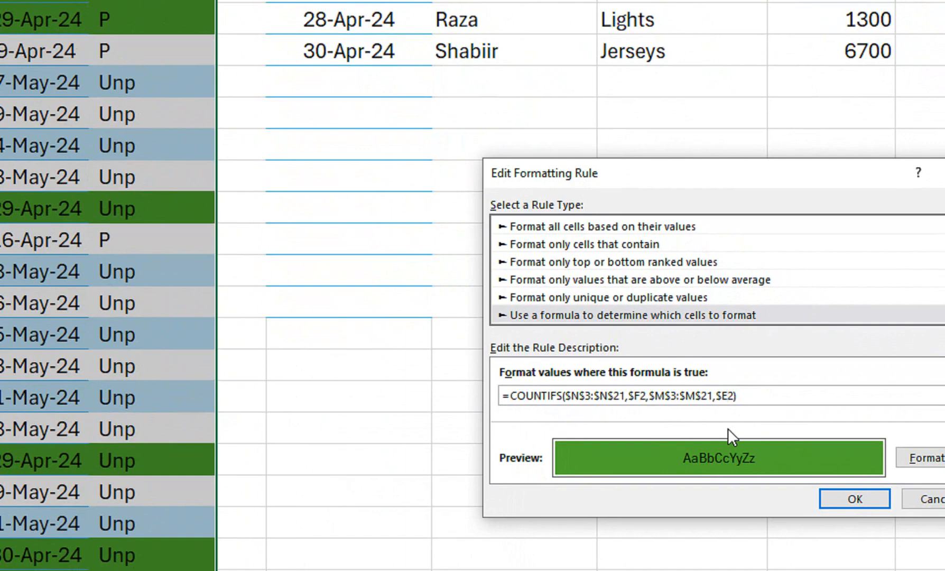
{"action": "left_click", "coordinate": [755, 401]}
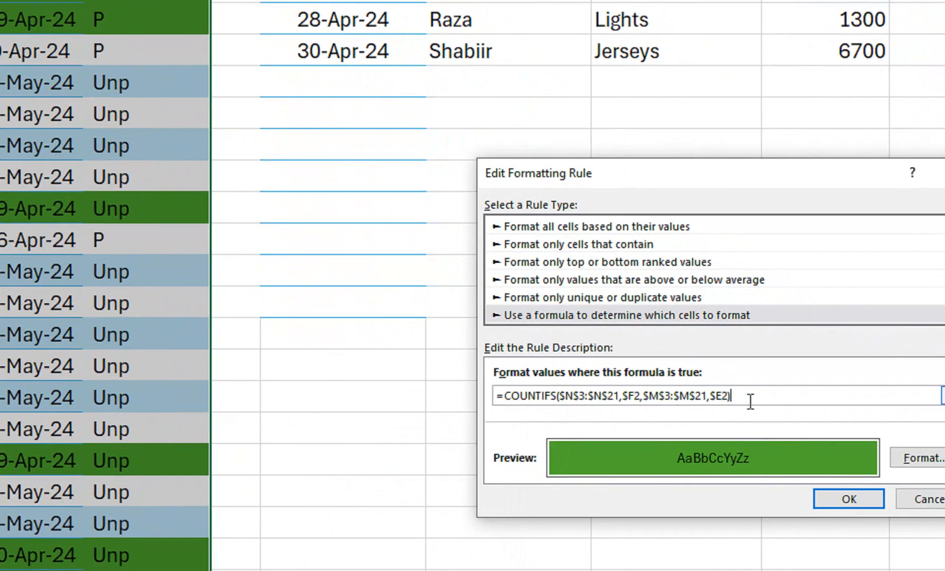
{"action": "type", "text": ">0"}
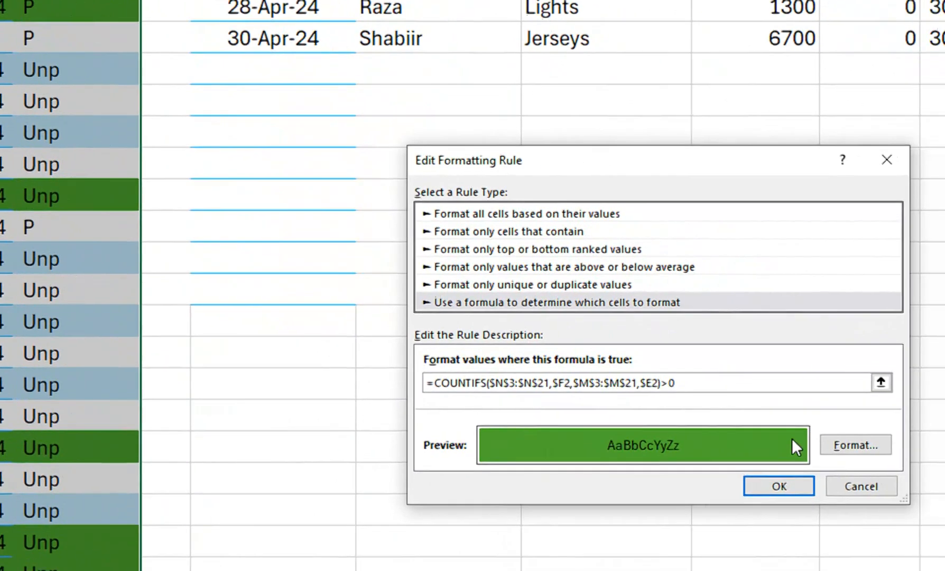
Step: Apply the edited COUNTIFS highlighting rule to the invoice range A2:G26 and close the rules manager
{"action": "left_click", "coordinate": [849, 499]}
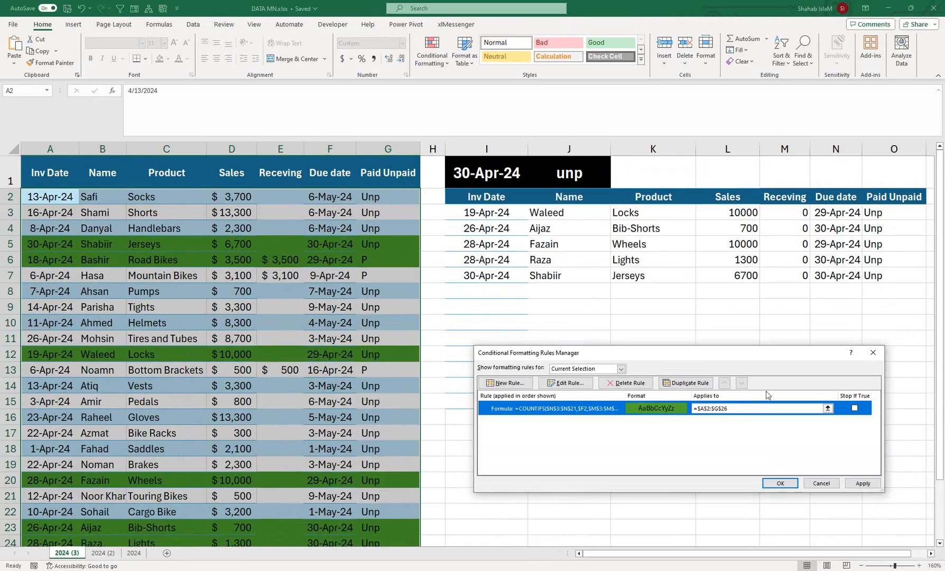
{"action": "left_click", "coordinate": [848, 482]}
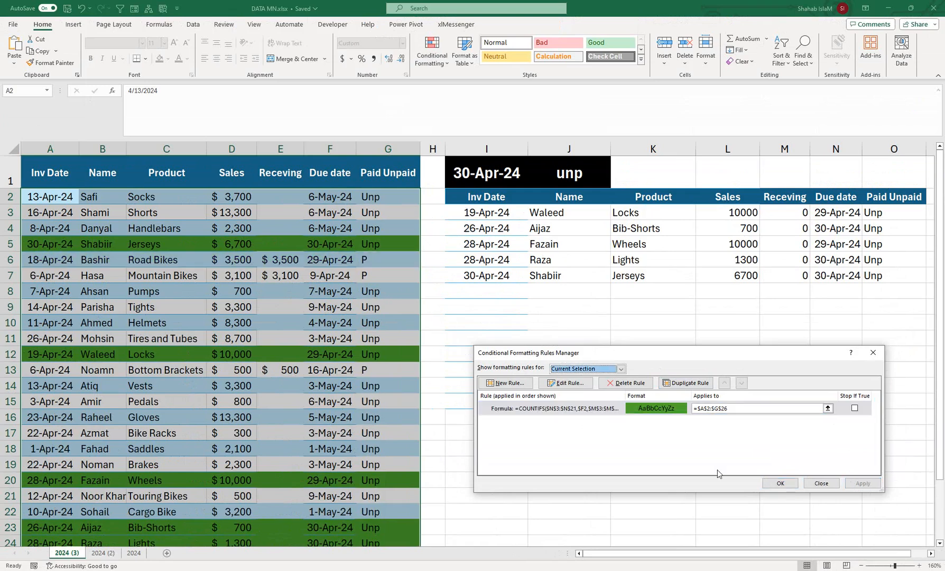
{"action": "left_click", "coordinate": [780, 482]}
{"action": "left_click", "coordinate": [254, 262]}
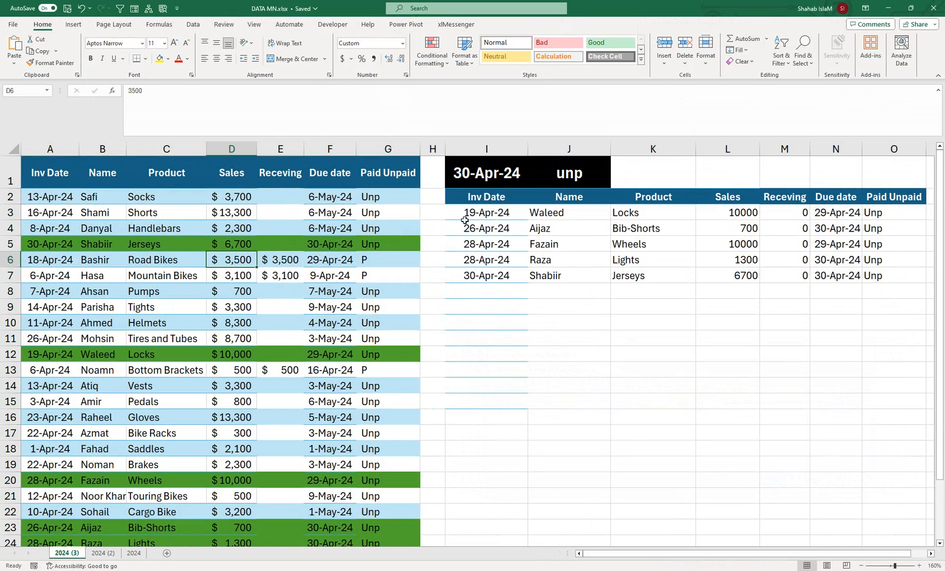
Step: Enter 10000 as the received amount for the Wheels invoice in E20
{"action": "left_click", "coordinate": [318, 481]}
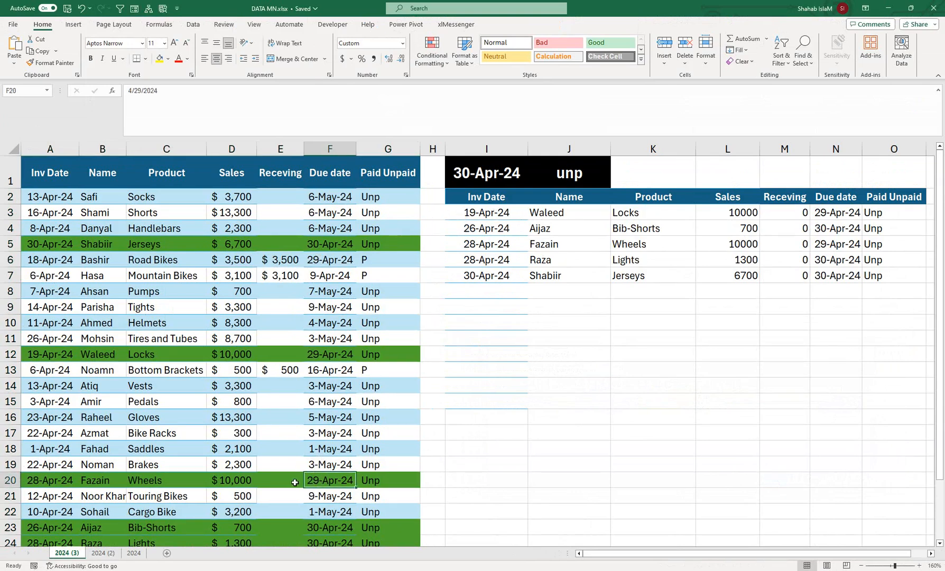
{"action": "left_click", "coordinate": [289, 483]}
{"action": "type", "text": "10000"}
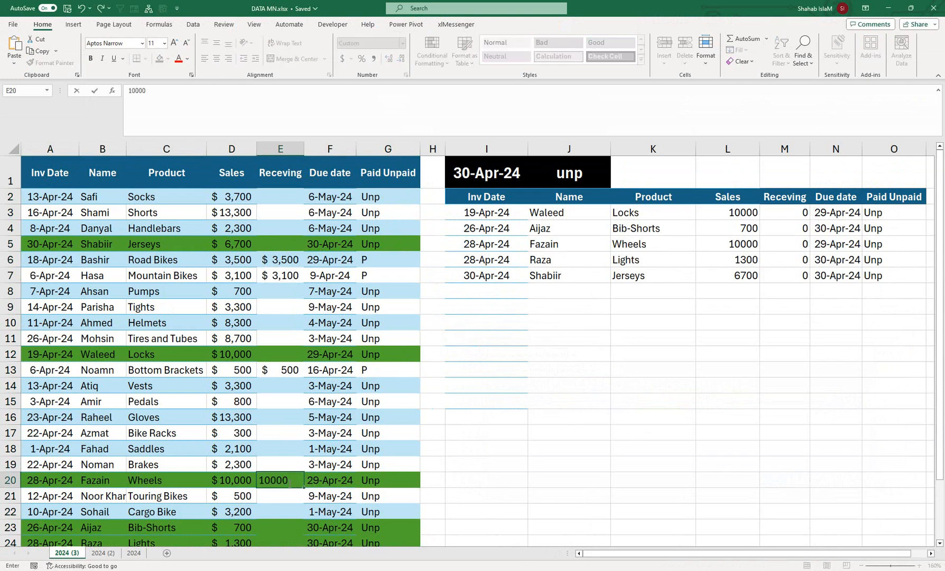
{"action": "key", "text": "Return"}
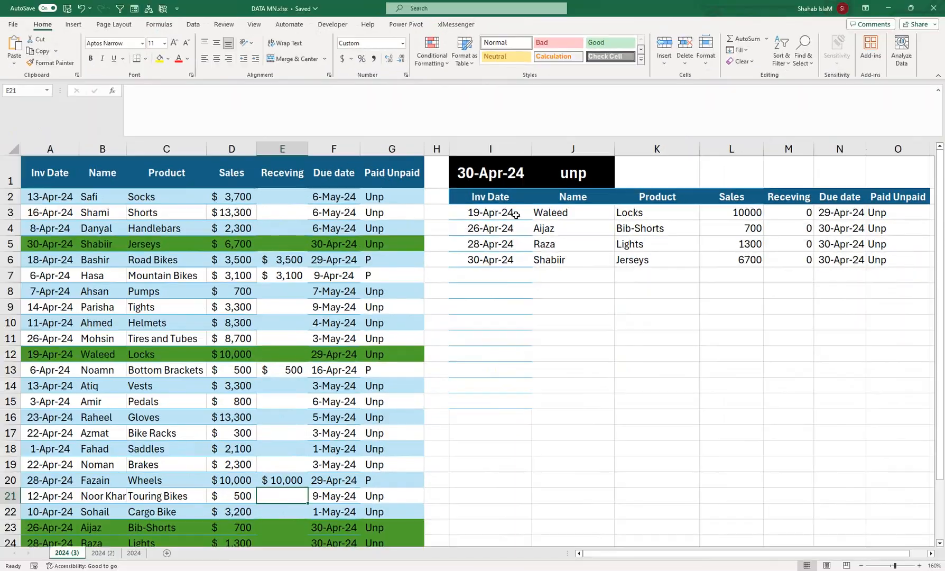
{"action": "key", "text": "shift+F10"}
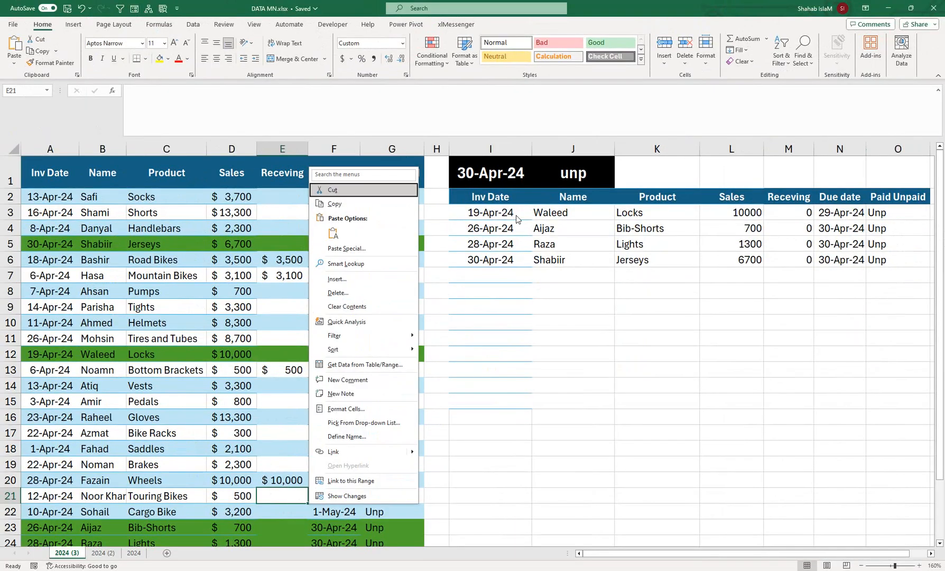
{"action": "key", "text": "Escape"}
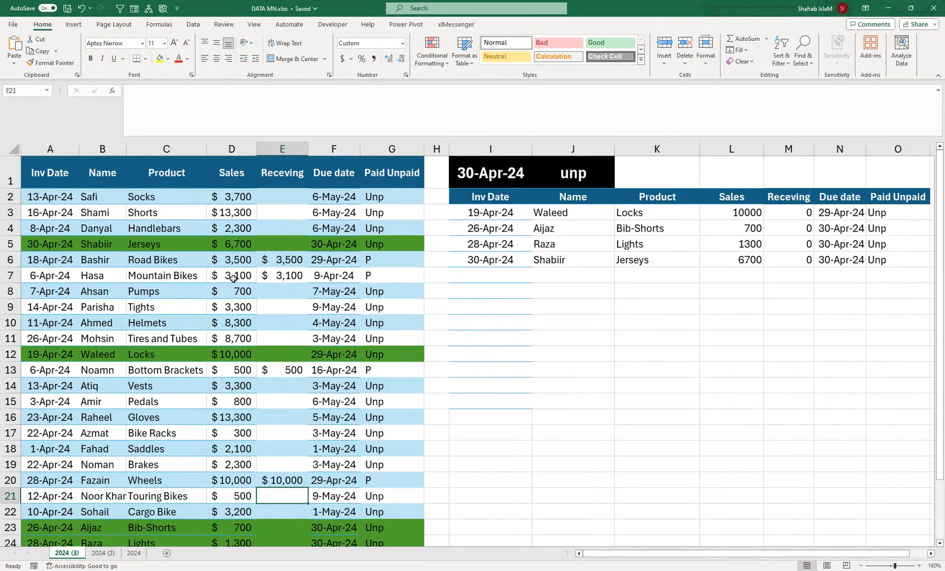